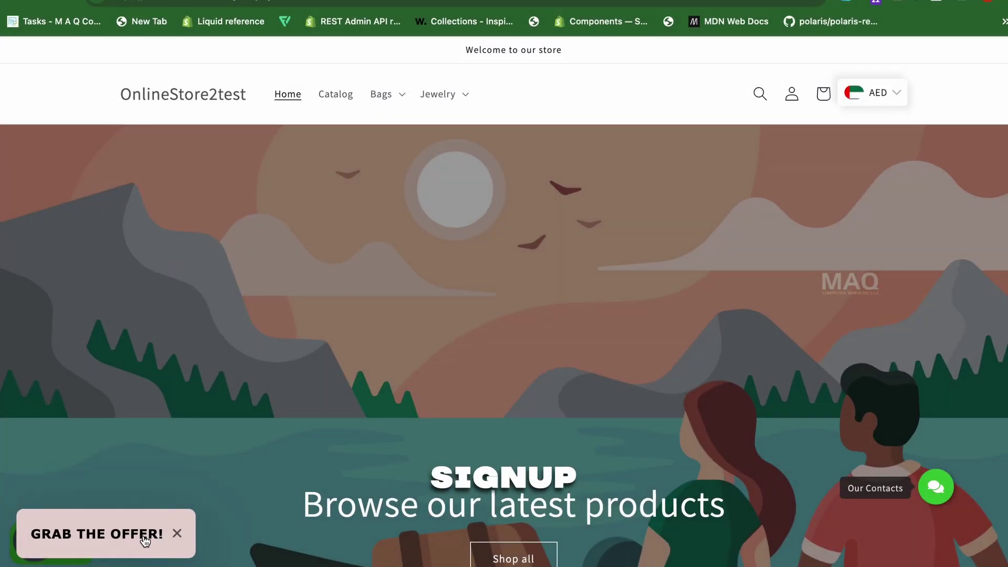
# Preview the storefront's GRAB THE OFFER! teaser popup.
pyautogui.click(143, 536)
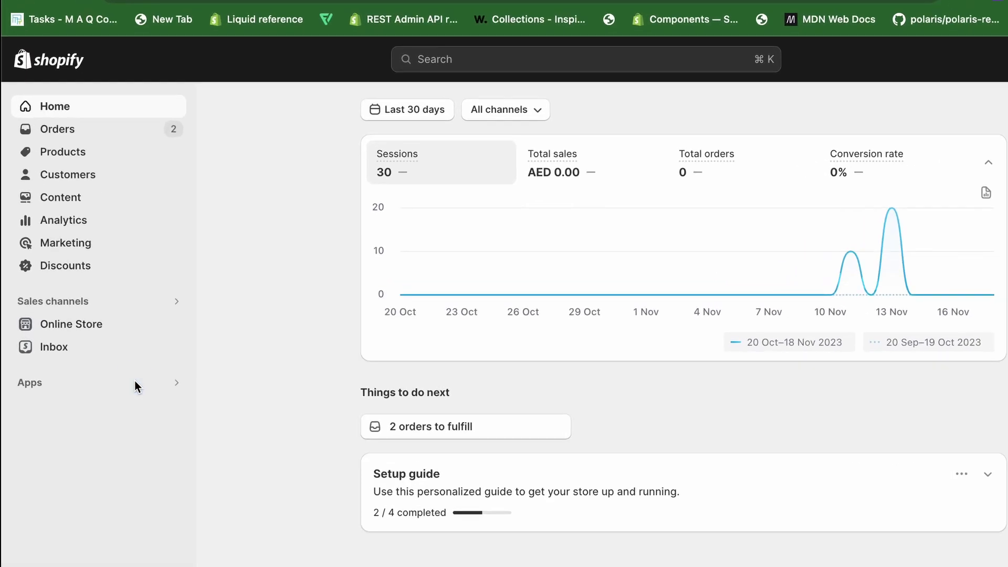
# Search the Shopify App Store for 'shopify Forms' and open the Shopify Forms app listing.
pyautogui.click(34, 387)
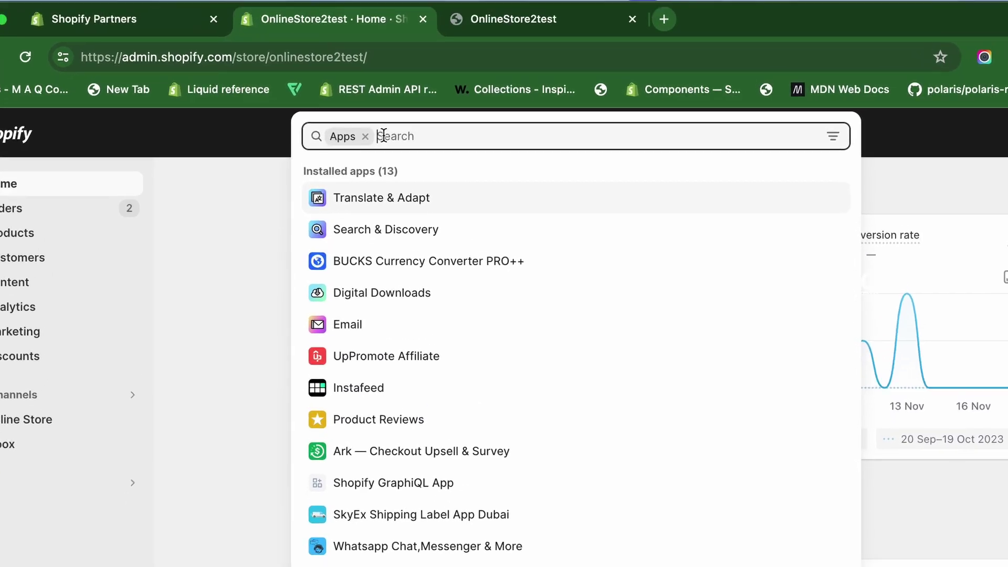
pyautogui.write('shopify Forms')
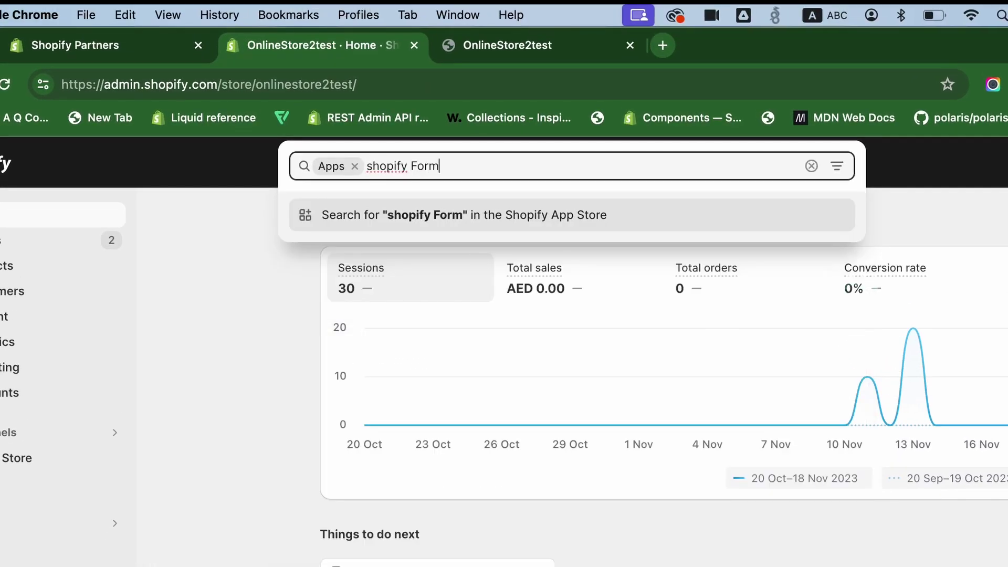
pyautogui.click(384, 225)
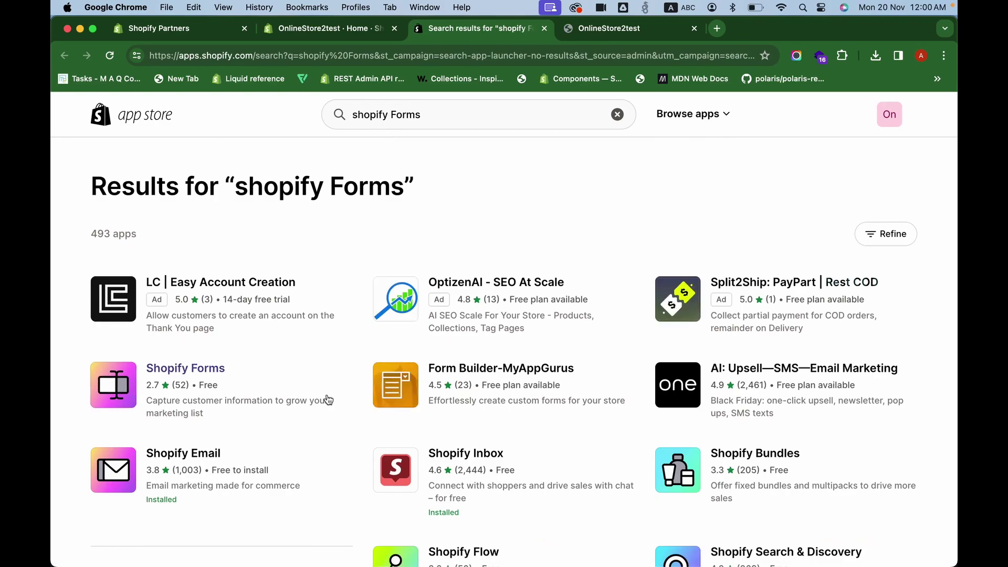
pyautogui.scroll(-1, 329, 401)
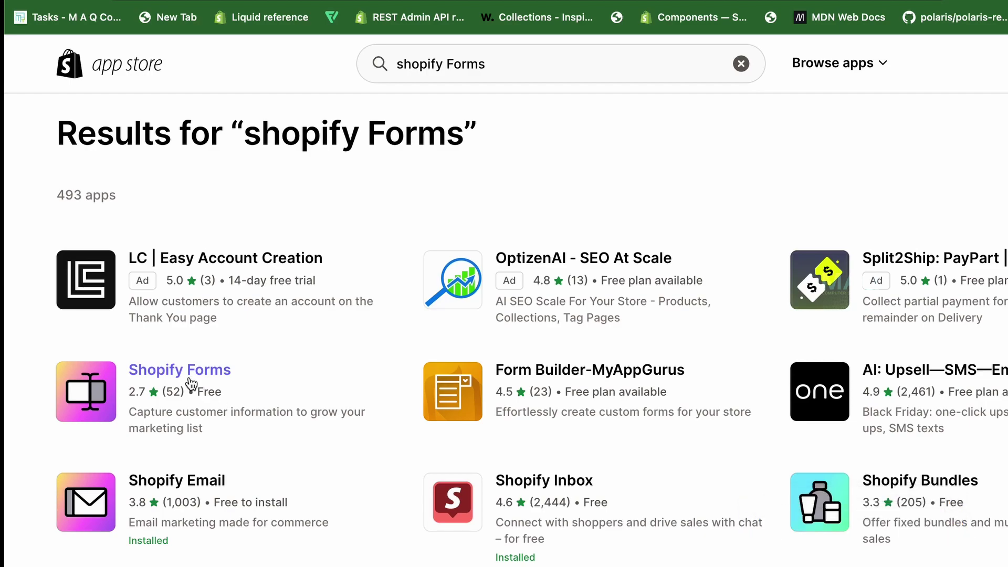
pyautogui.click(191, 385)
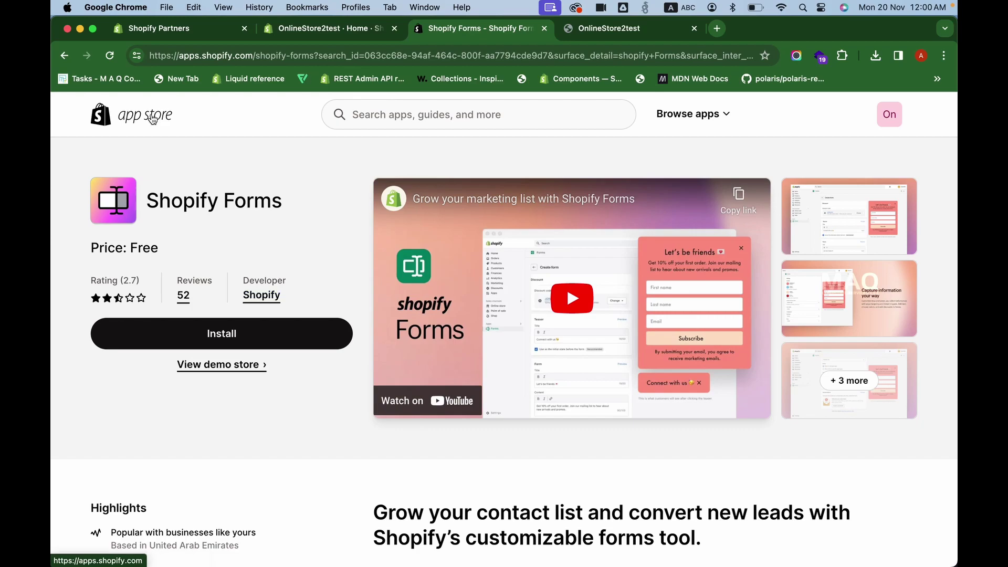
# Install and approve the Shopify Forms app, then begin a new form.
pyautogui.click(238, 344)
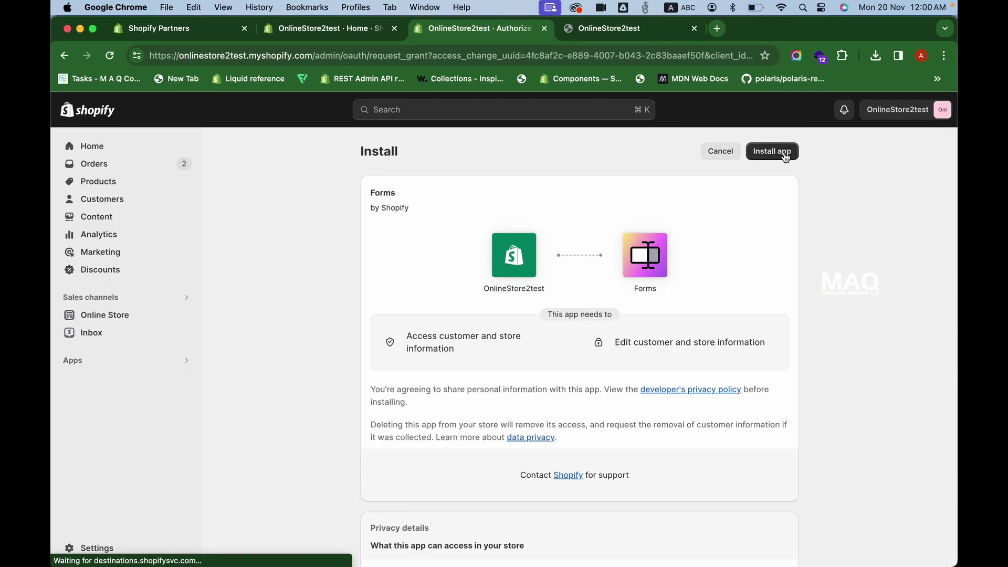
pyautogui.click(784, 153)
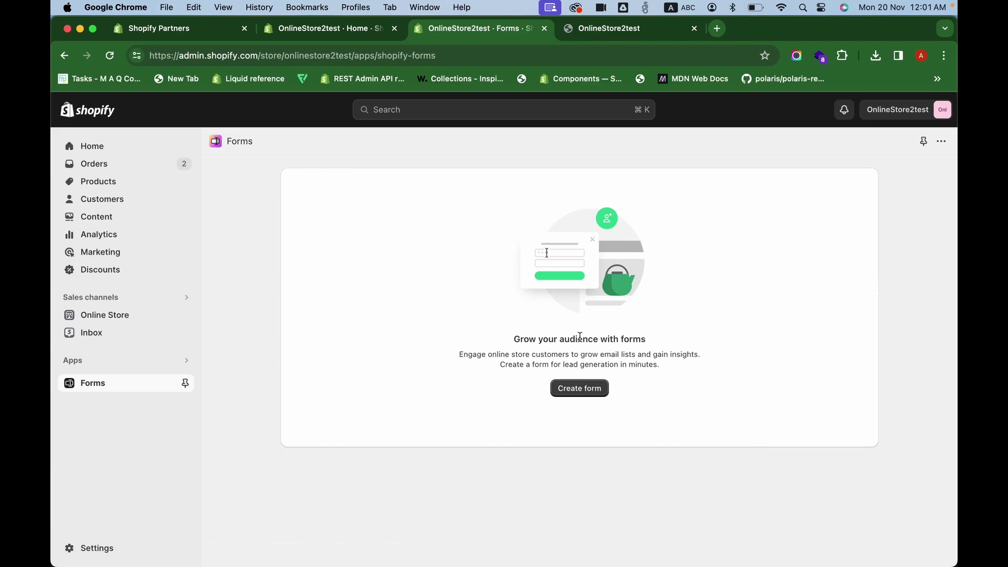
pyautogui.click(580, 388)
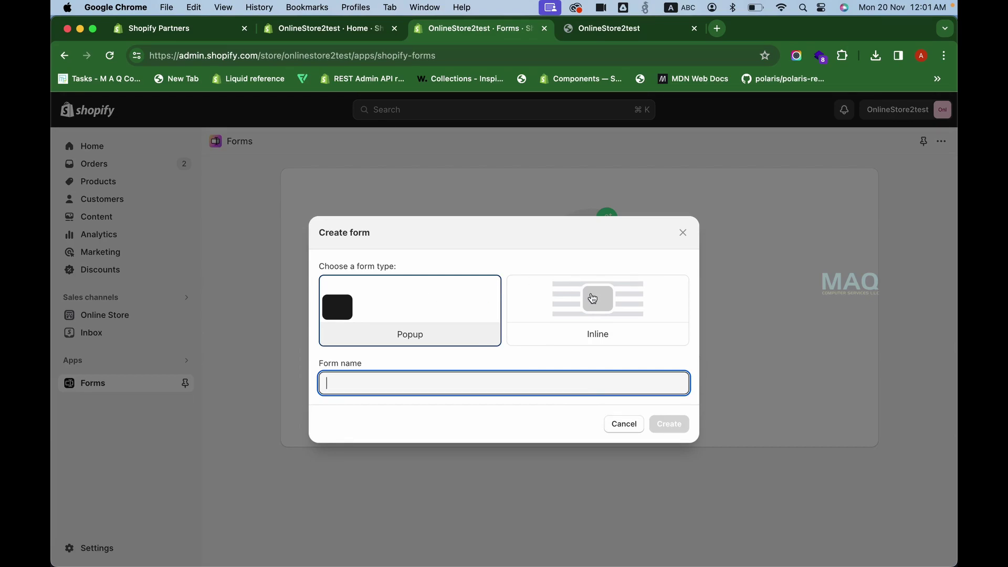
# Create a Popup-type form named 'Newsletter Pop Up'.
pyautogui.click(374, 303)
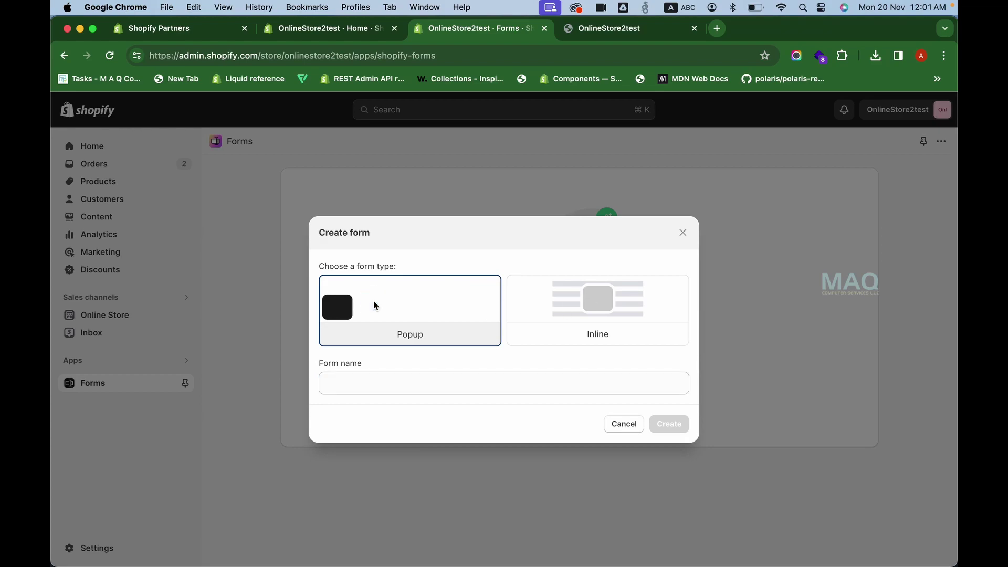
pyautogui.click(373, 384)
pyautogui.click(373, 386)
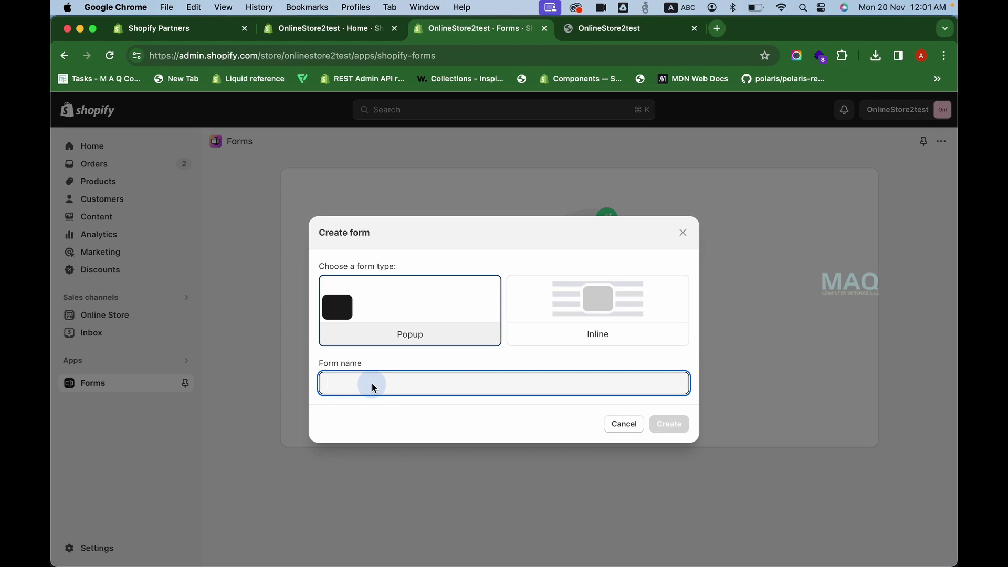
pyautogui.write('N')
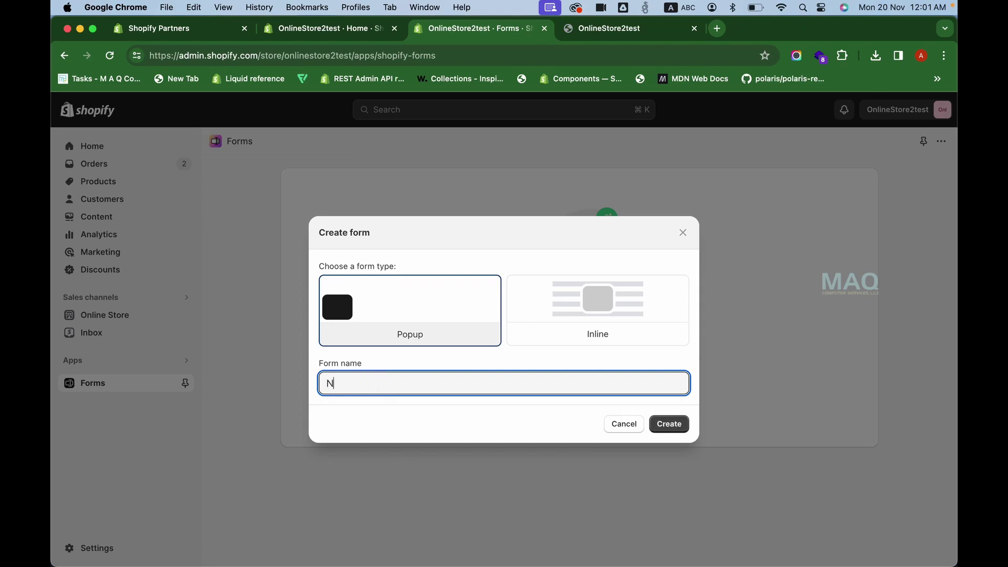
pyautogui.write('ewsletter Pop Up')
pyautogui.click(662, 424)
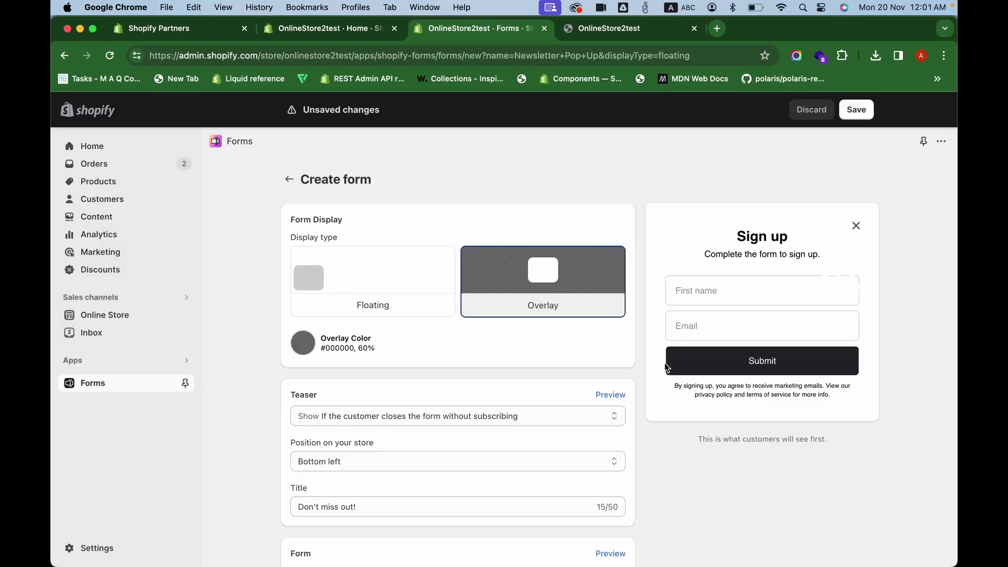
pyautogui.scroll(-1, 367, 277)
pyautogui.scroll(1, 360, 263)
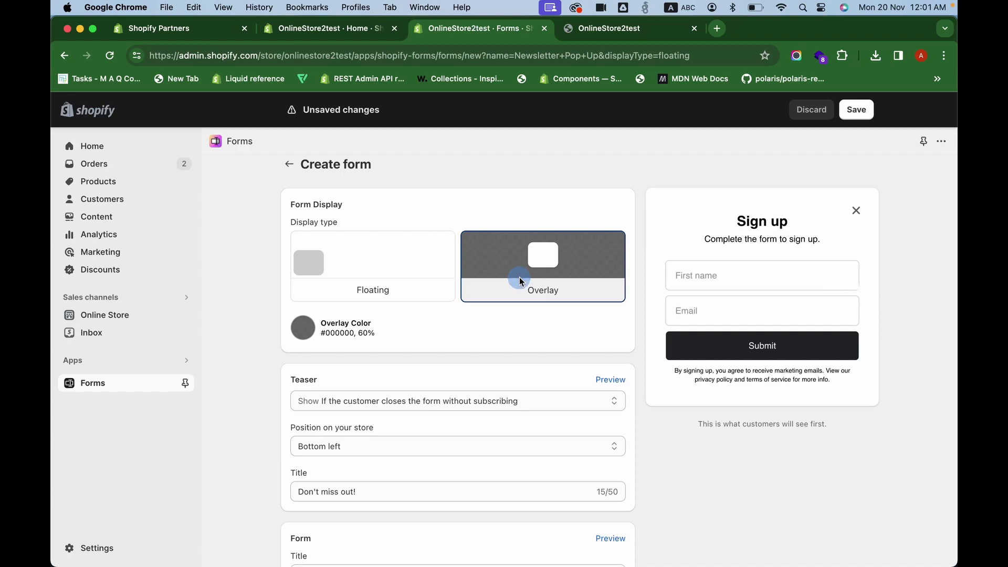
pyautogui.scroll(-3, 519, 276)
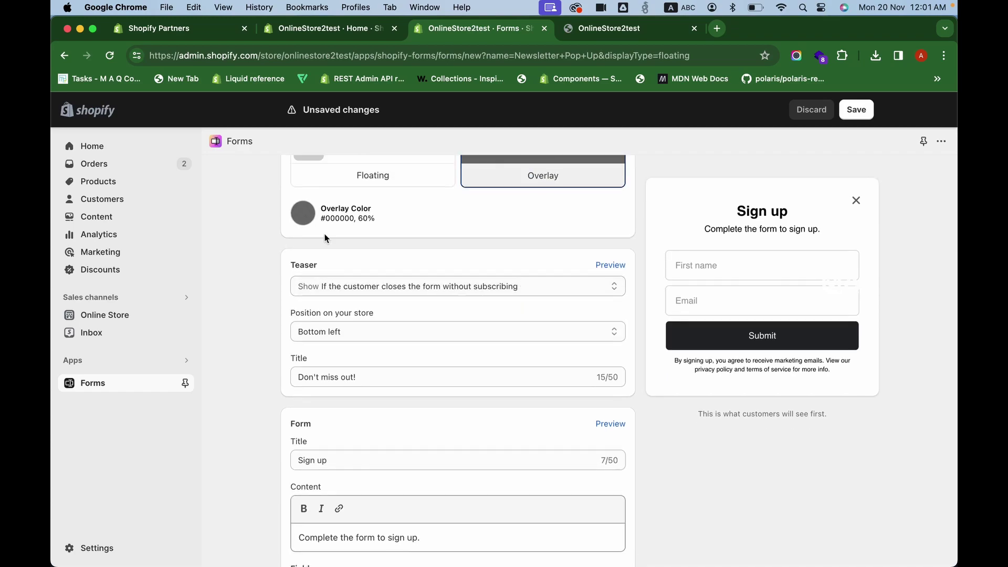
pyautogui.scroll(1, 314, 252)
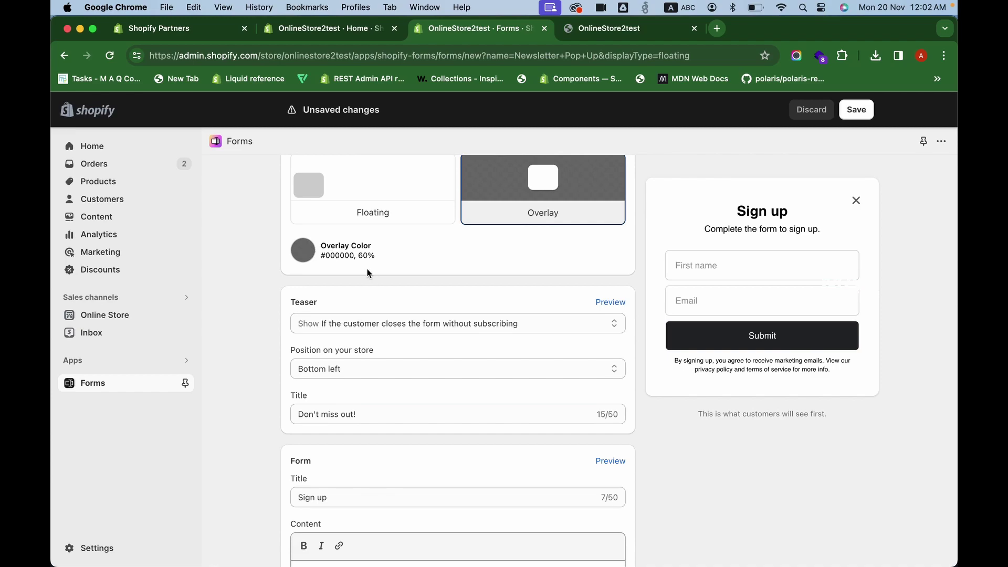
pyautogui.scroll(-1, 407, 324)
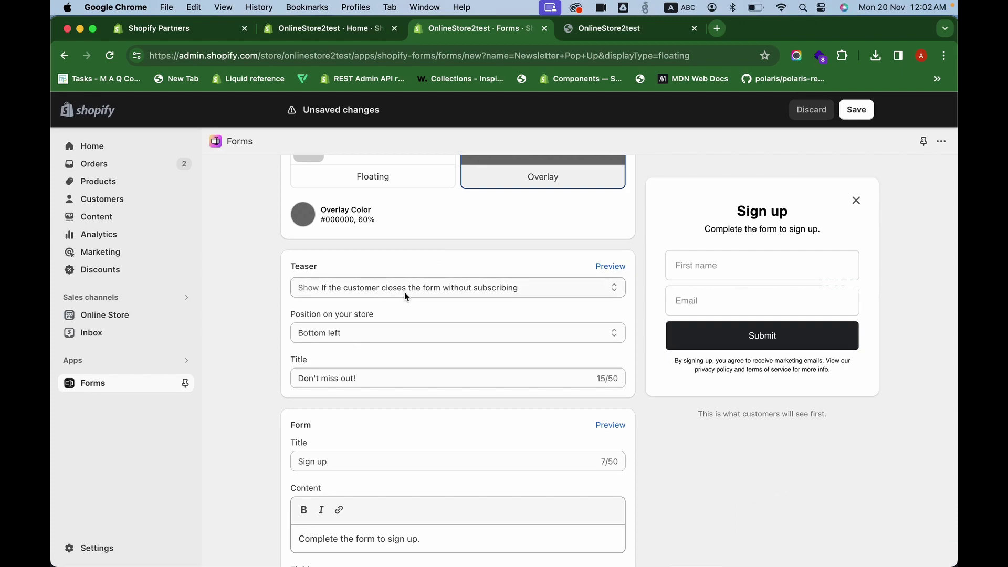
# Compare the teaser timing options, then settle on 'First (before the form)'.
pyautogui.click(481, 294)
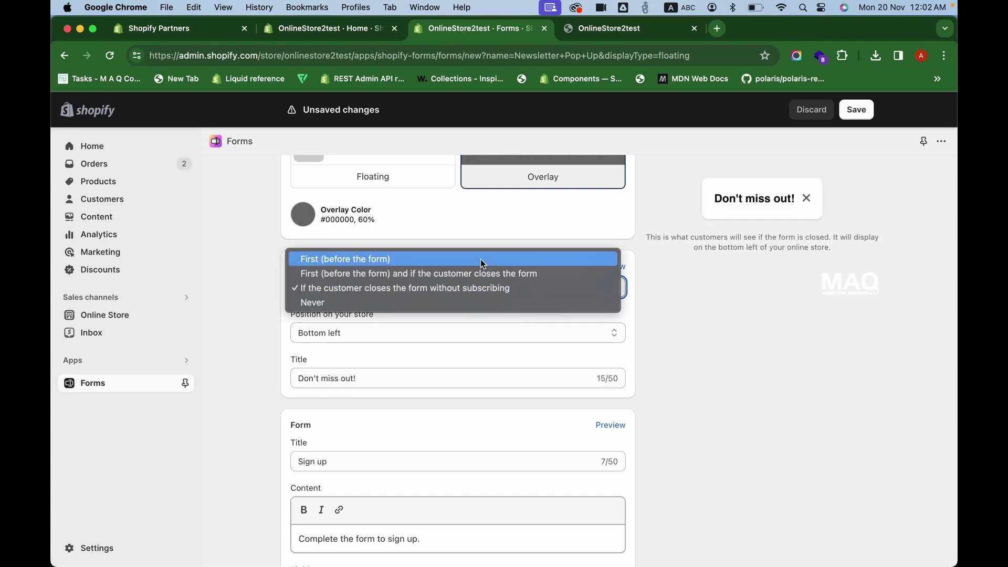
pyautogui.click(481, 260)
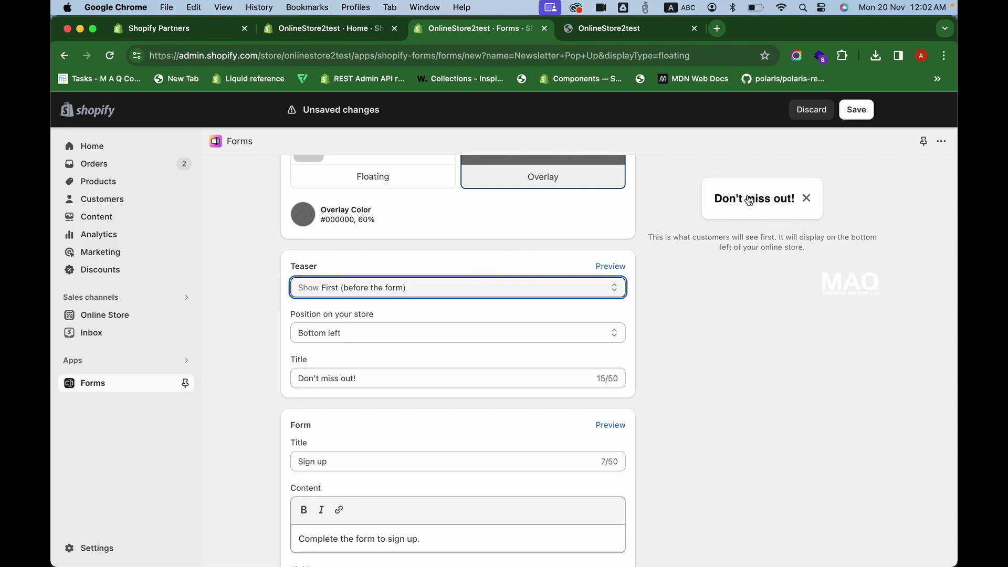
pyautogui.click(466, 294)
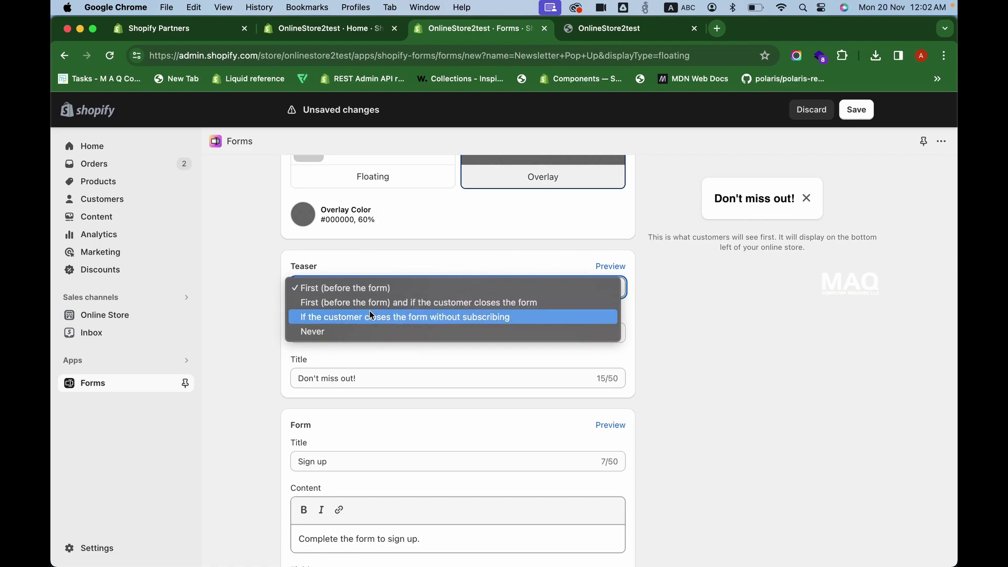
pyautogui.click(404, 307)
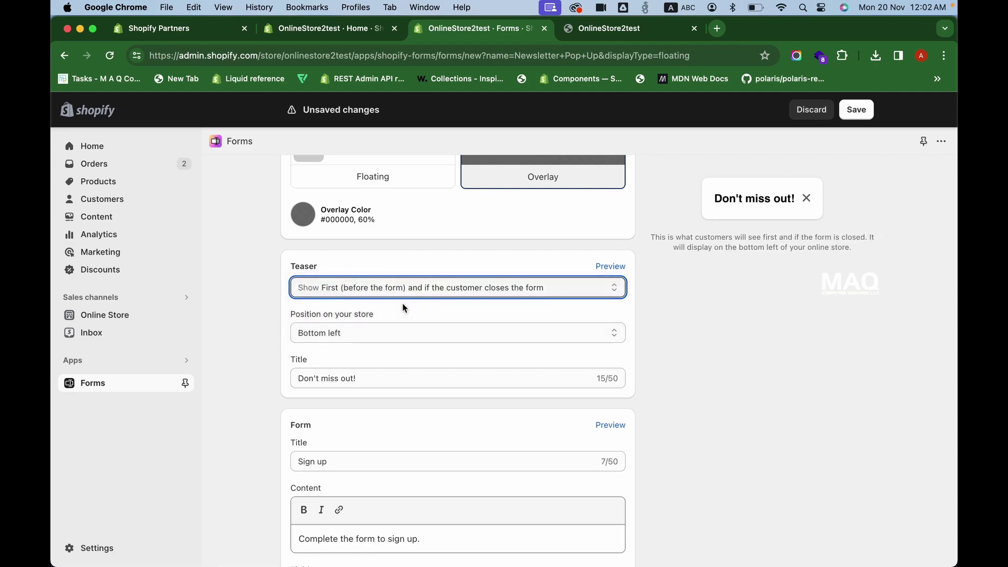
pyautogui.click(525, 291)
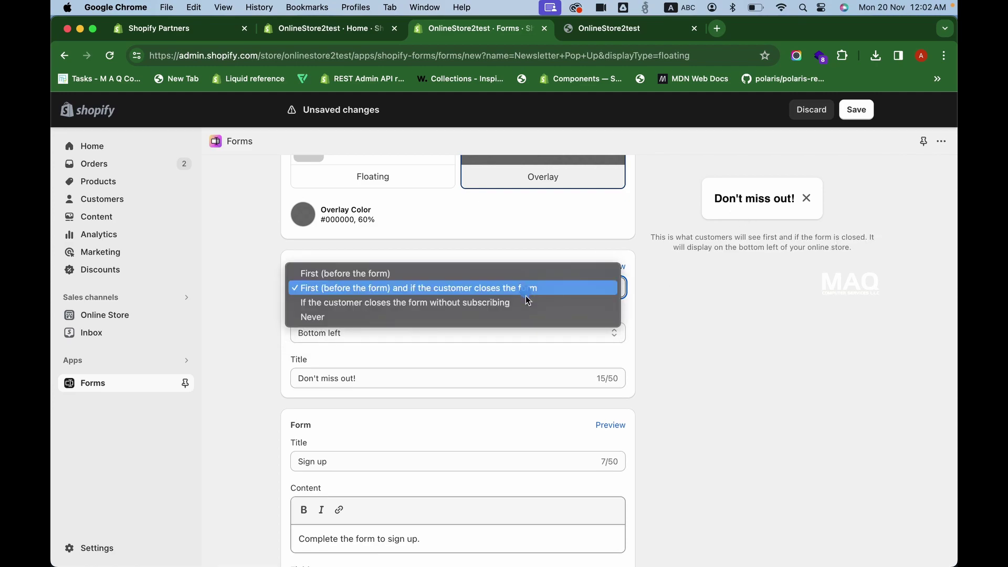
pyautogui.click(527, 302)
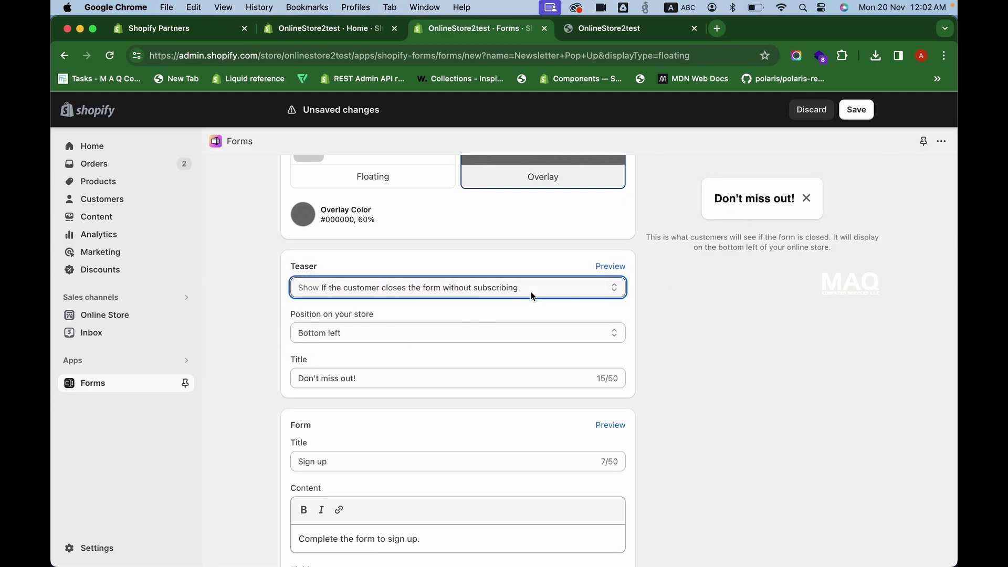
pyautogui.click(531, 291)
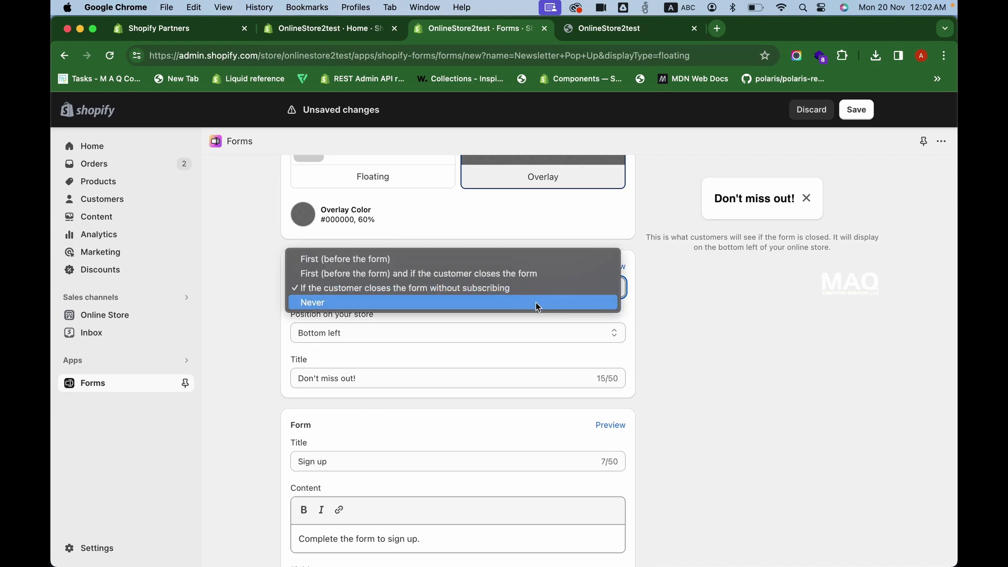
pyautogui.click(536, 303)
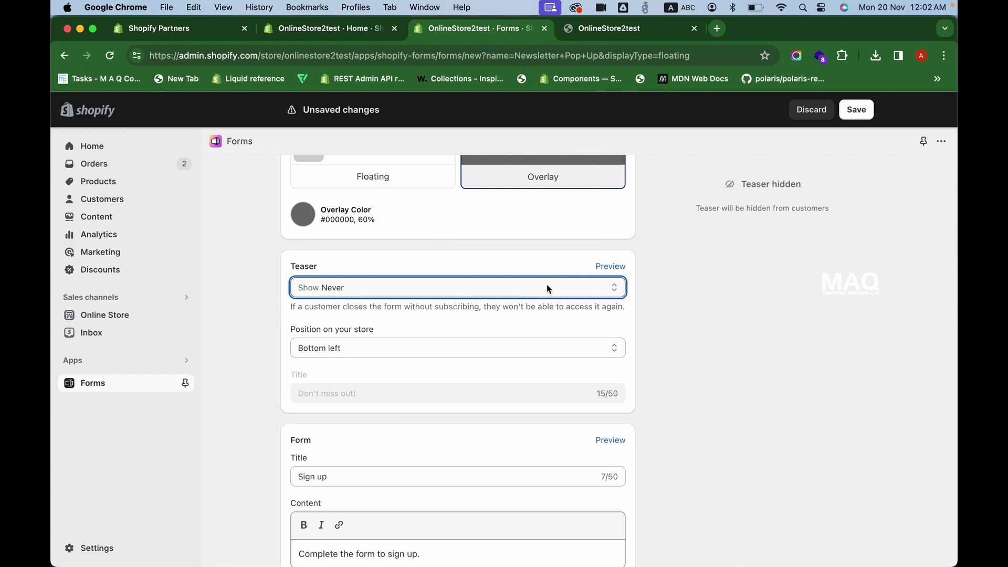
pyautogui.click(547, 285)
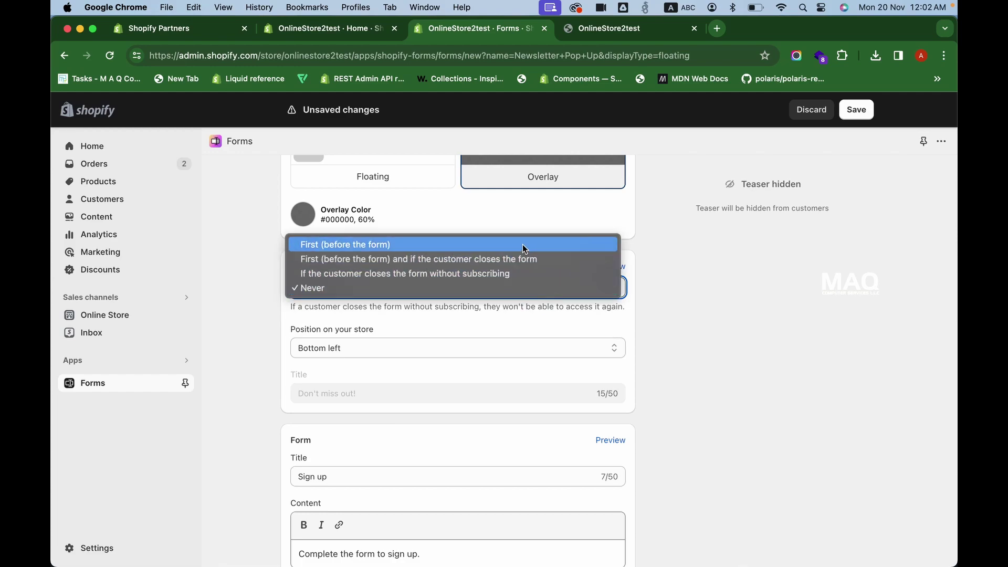
pyautogui.click(522, 244)
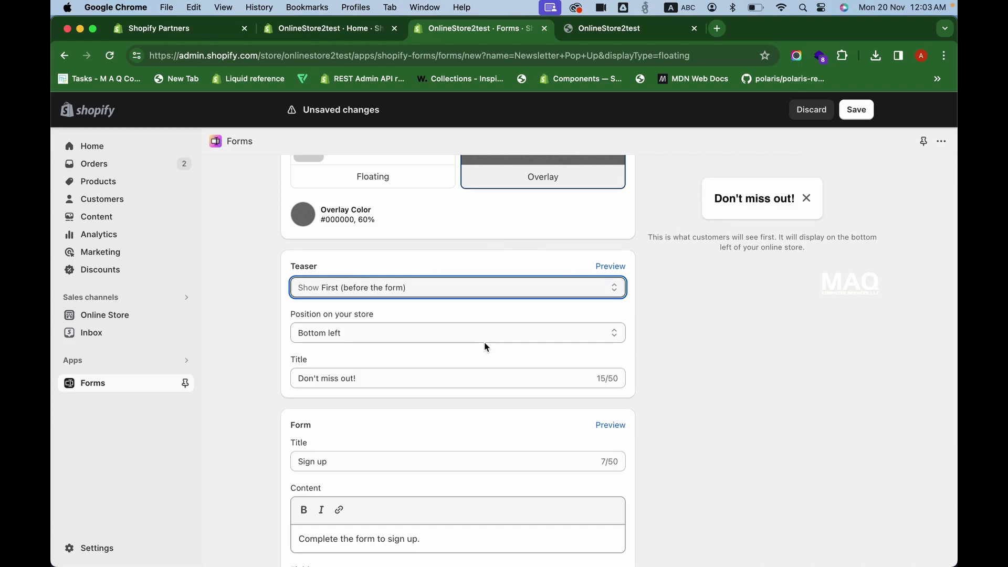
# Replace the teaser title 'Don't miss out!' with 'BLACK FRIDAY SALE'.
pyautogui.tripleClick(371, 376)
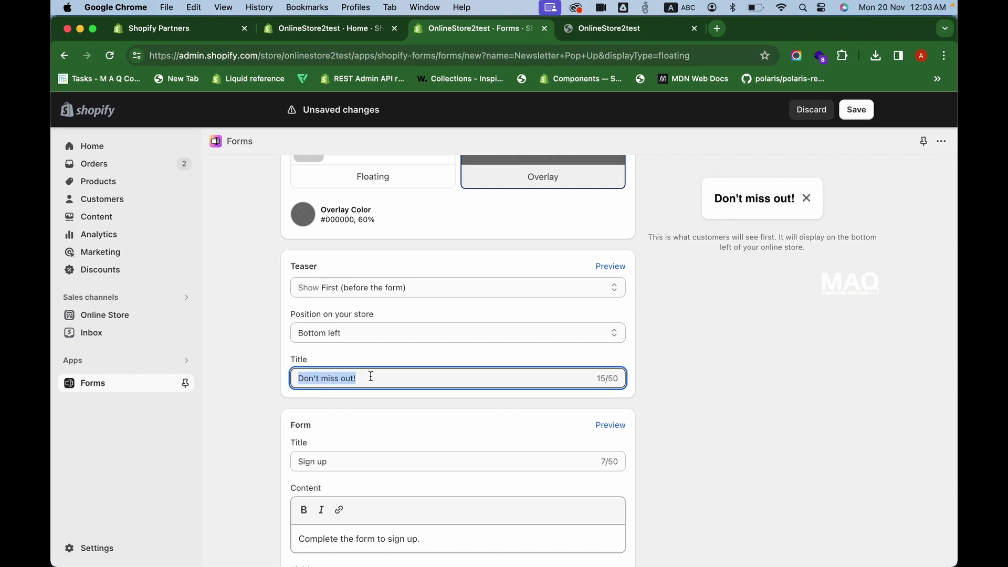
pyautogui.press('BackSpace')
pyautogui.write('BLACK F')
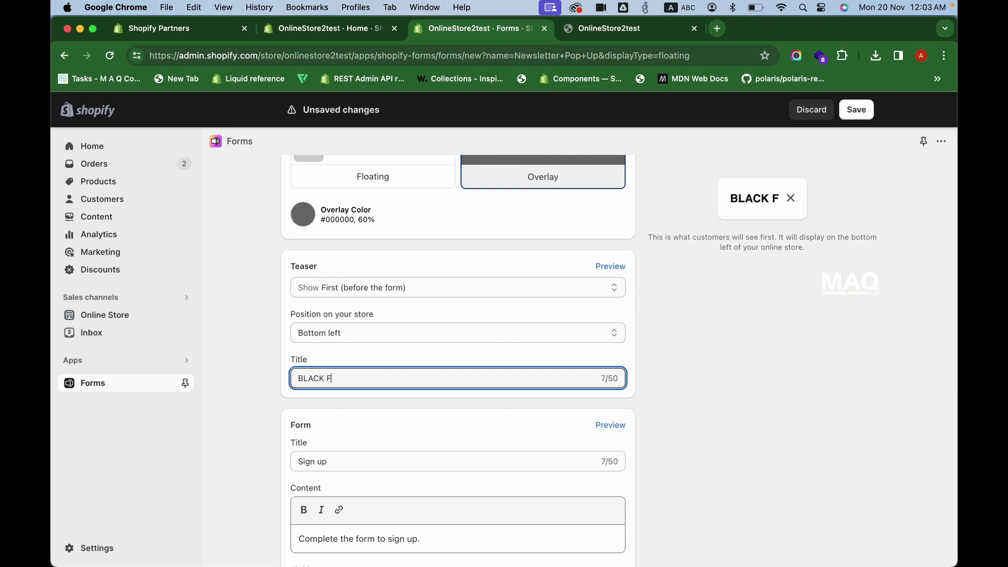
pyautogui.write('RIDAY SALE')
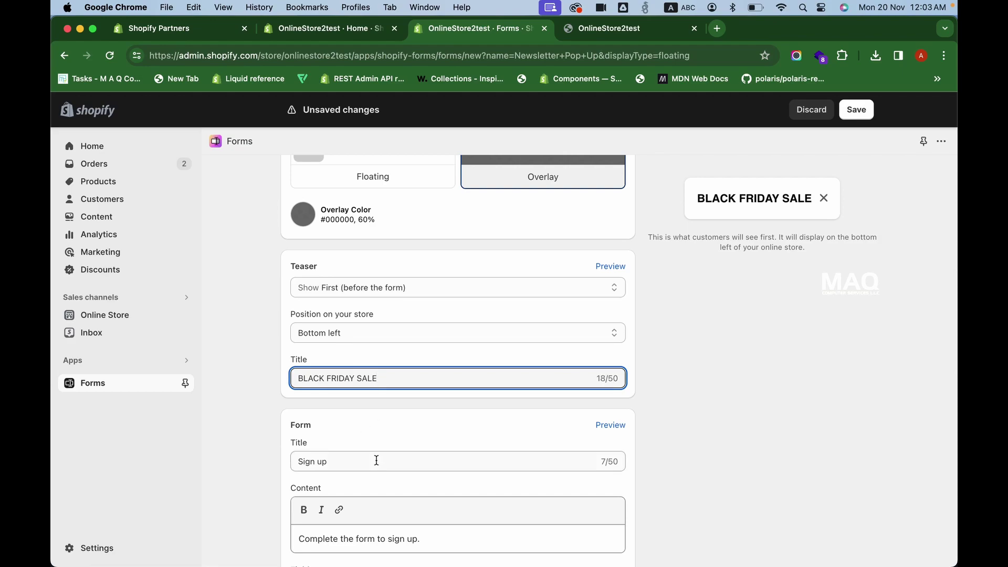
pyautogui.scroll(-3, 376, 460)
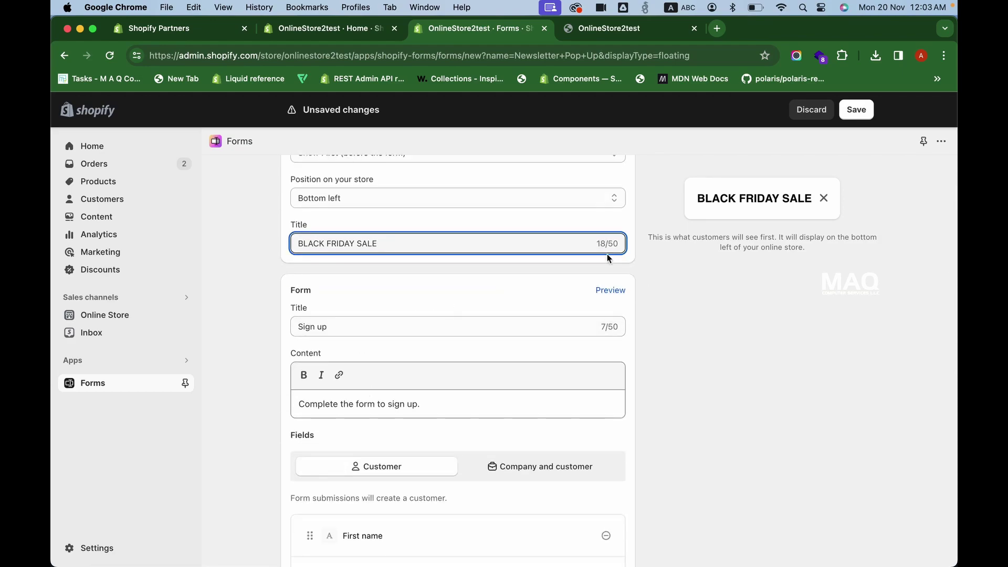
pyautogui.scroll(3, 607, 253)
pyautogui.scroll(-2, 478, 419)
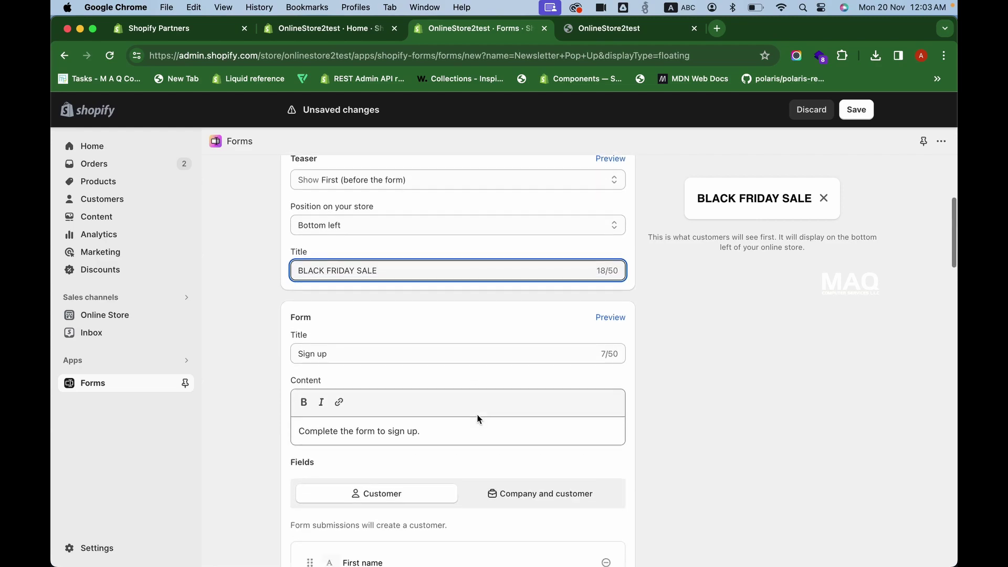
pyautogui.doubleClick(299, 318)
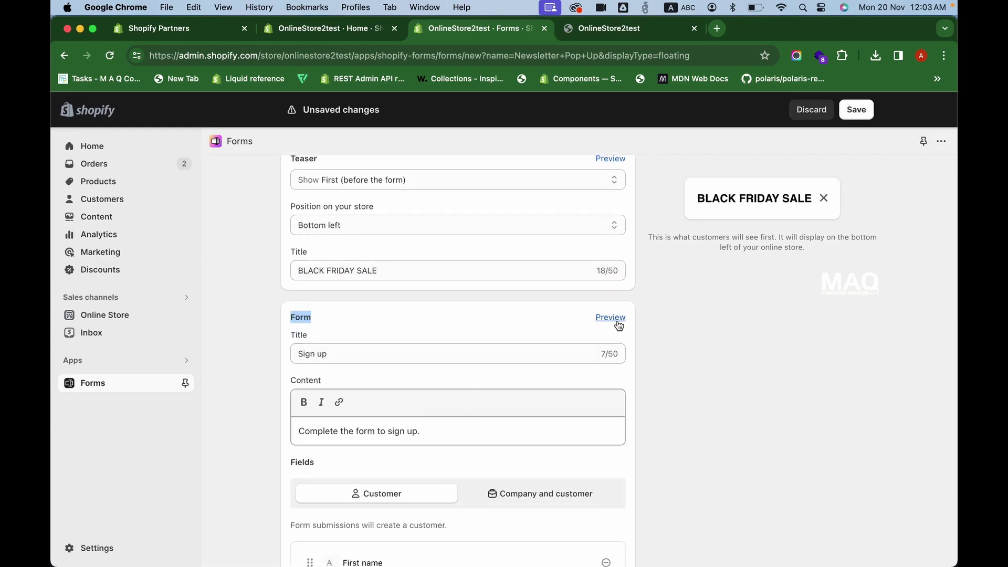
# Switch the preview to the sign-up form customers see.
pyautogui.click(563, 332)
pyautogui.click(602, 318)
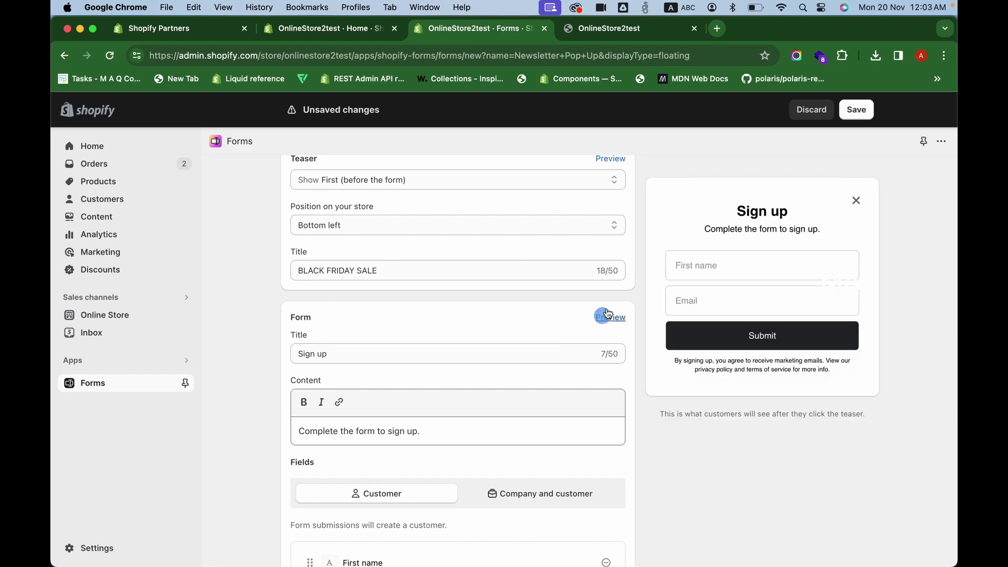
pyautogui.scroll(-1, 540, 407)
pyautogui.scroll(-2, 539, 404)
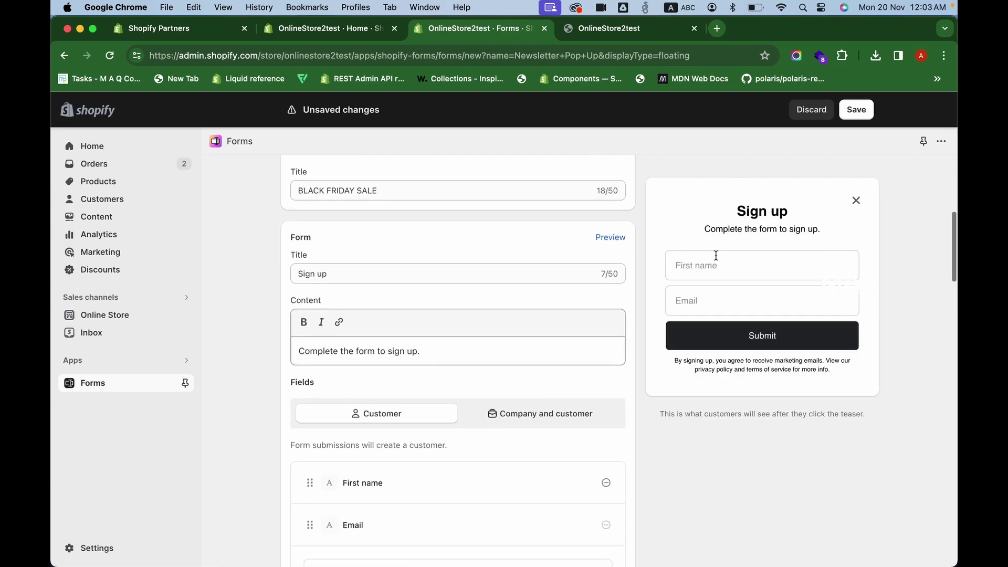
pyautogui.moveTo(736, 205); pyautogui.dragTo(788, 204)
# Change the form title from 'Sign up' to 'SUBSCRIBE & GET 20% OFF', correcting the % sign.
pyautogui.click(436, 272)
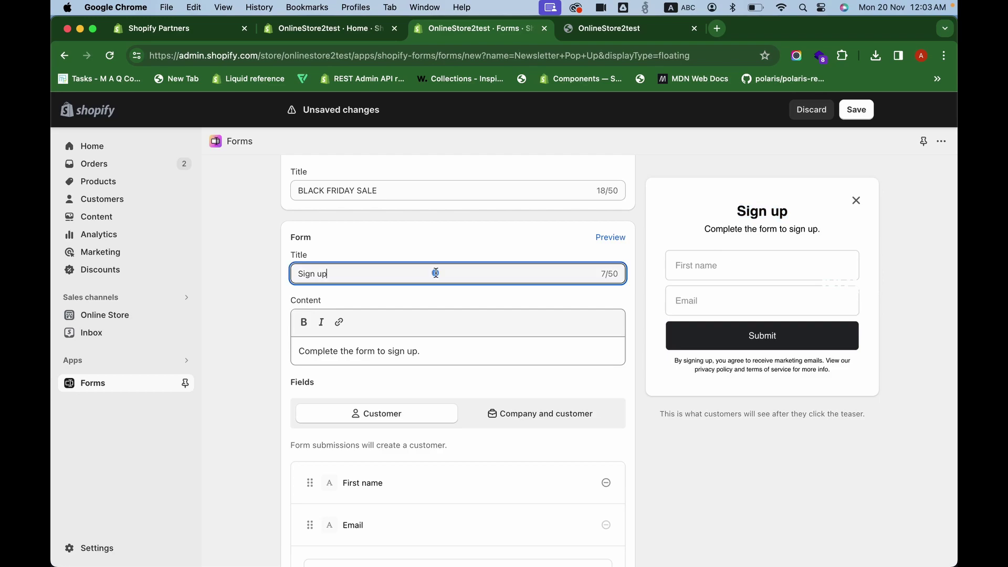
pyautogui.scroll(-2, 420, 300)
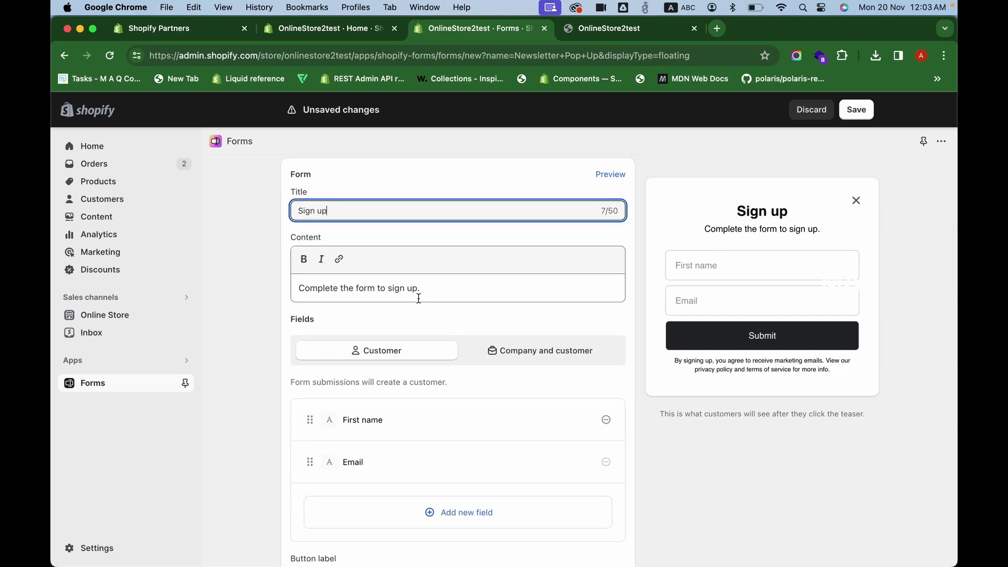
pyautogui.click(442, 292)
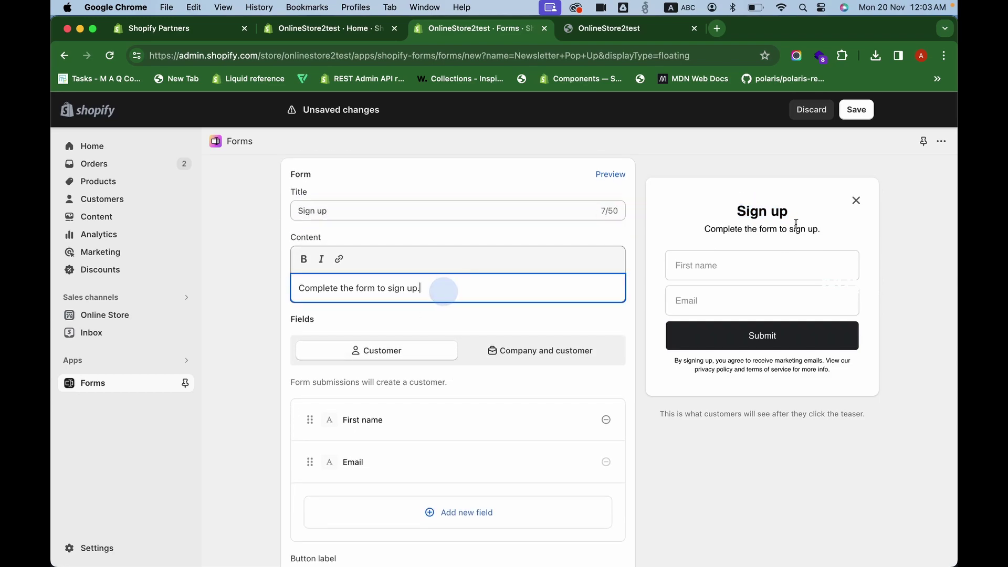
pyautogui.tripleClick(438, 208)
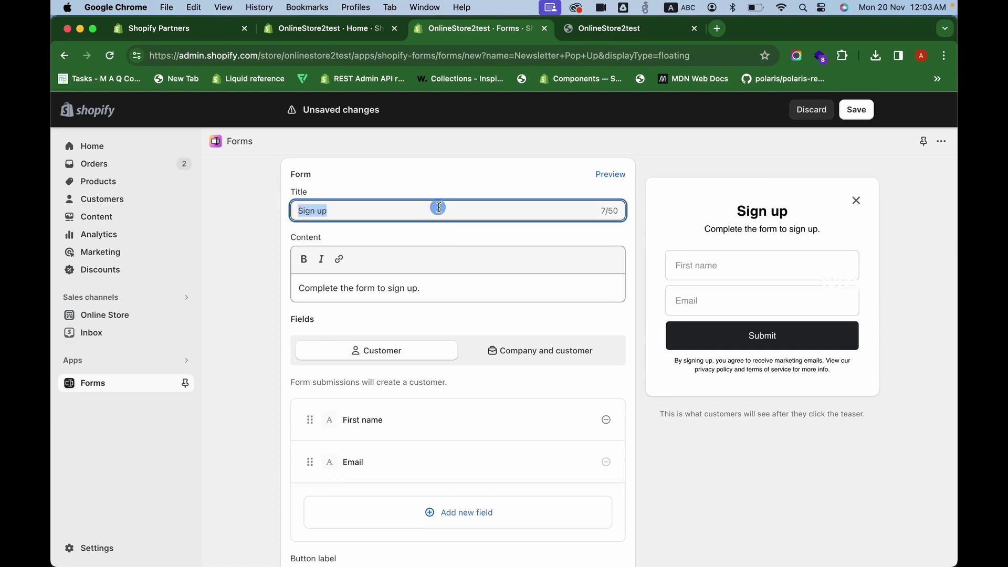
pyautogui.write('SUBSCRIBE ')
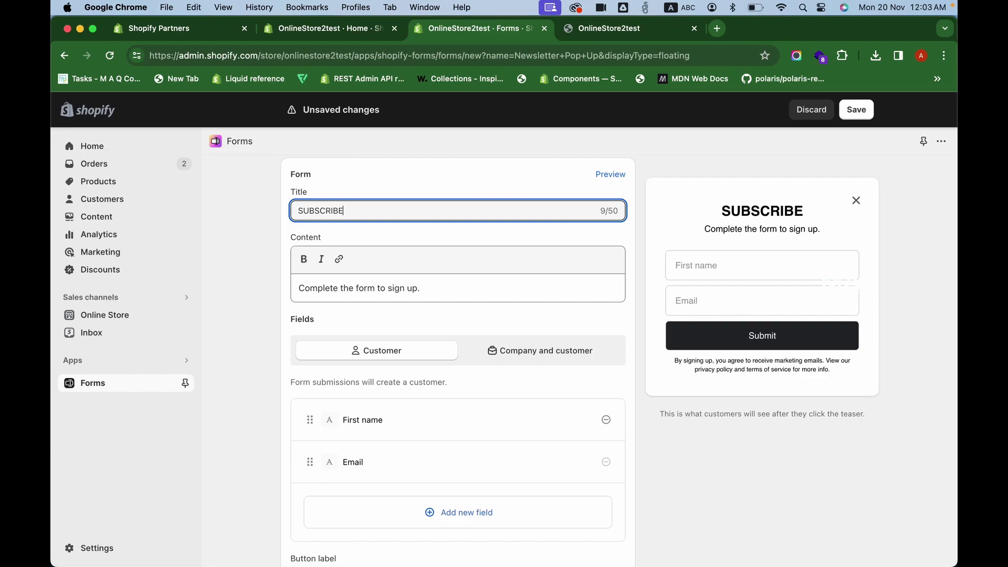
pyautogui.write('& GET ')
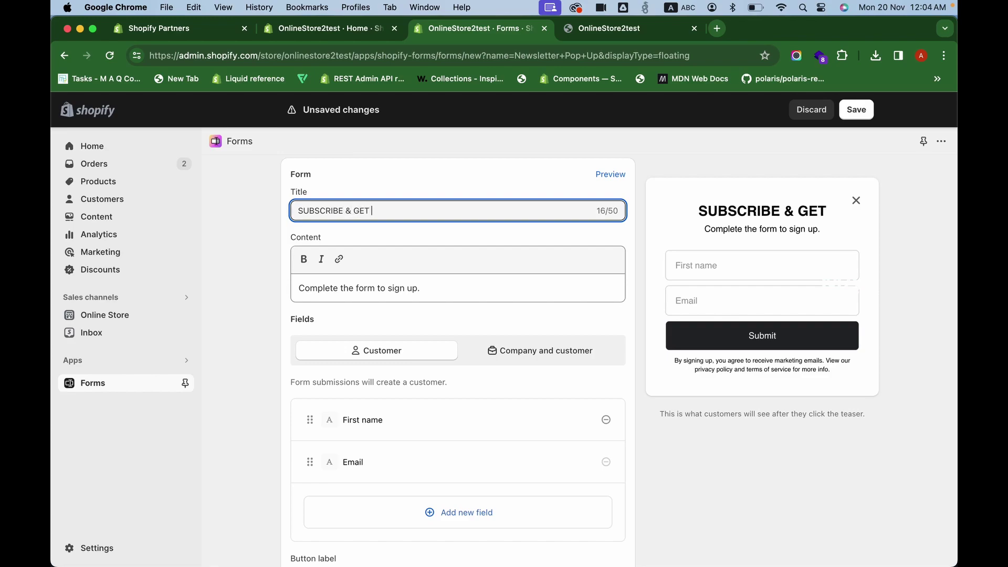
pyautogui.write('20% OFF')
pyautogui.click(384, 210)
pyautogui.press('BackSpace')
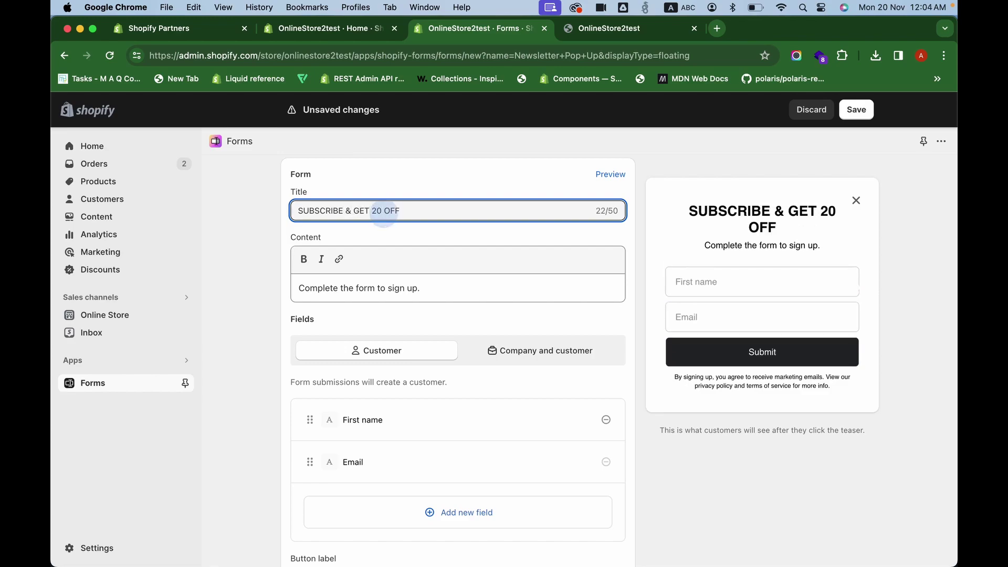
pyautogui.write('%')
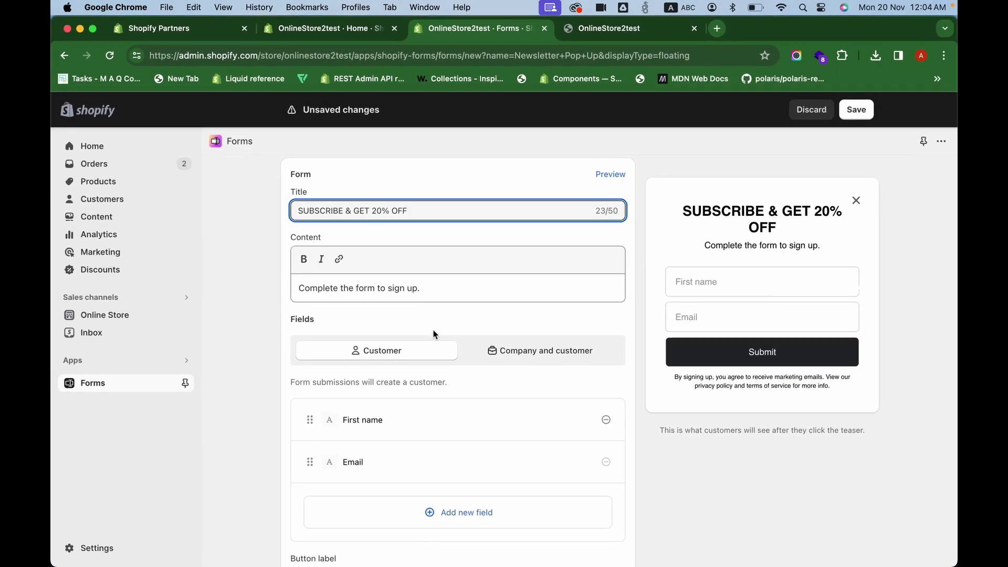
pyautogui.scroll(-4, 434, 334)
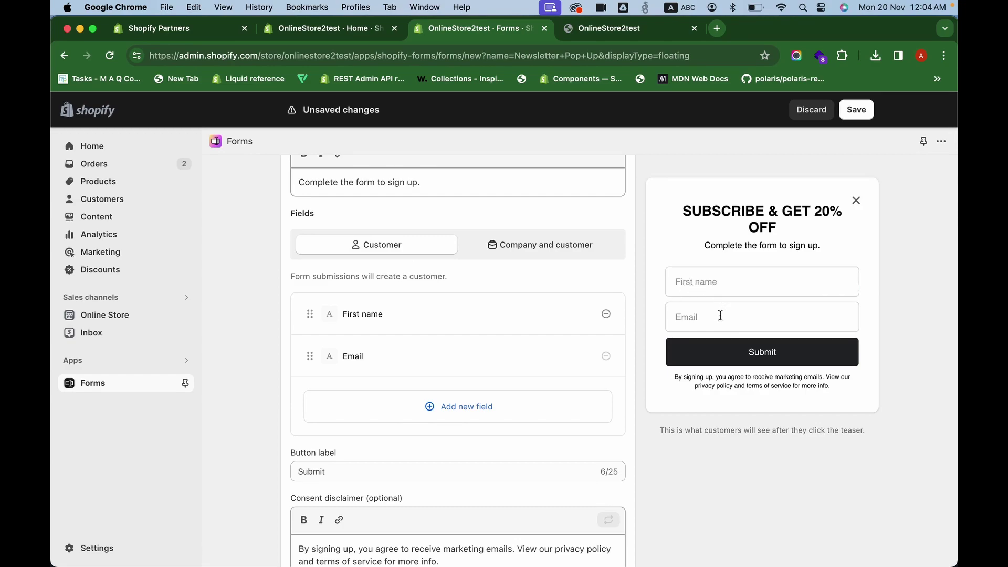
pyautogui.scroll(-1, 720, 316)
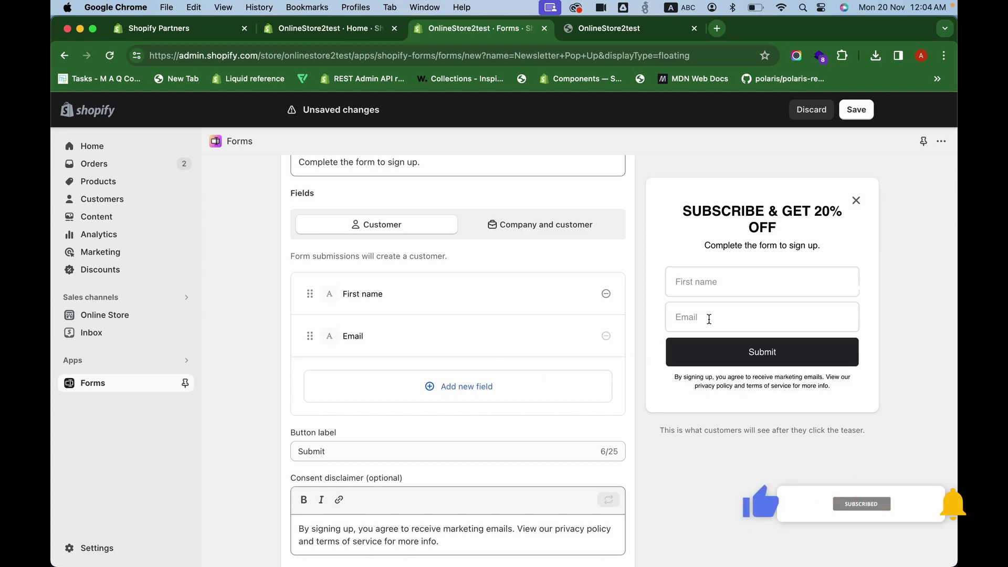
pyautogui.click(483, 387)
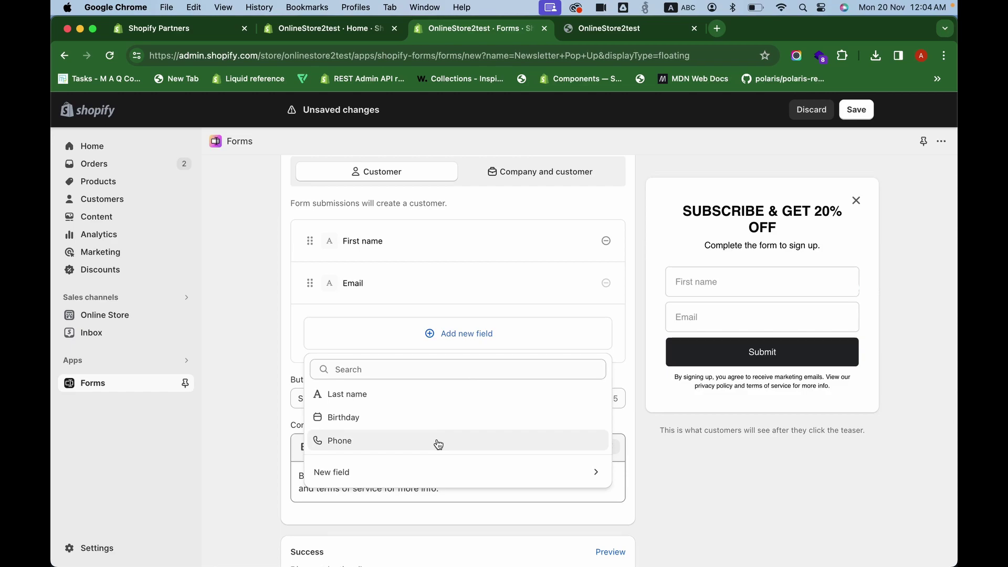
pyautogui.click(439, 474)
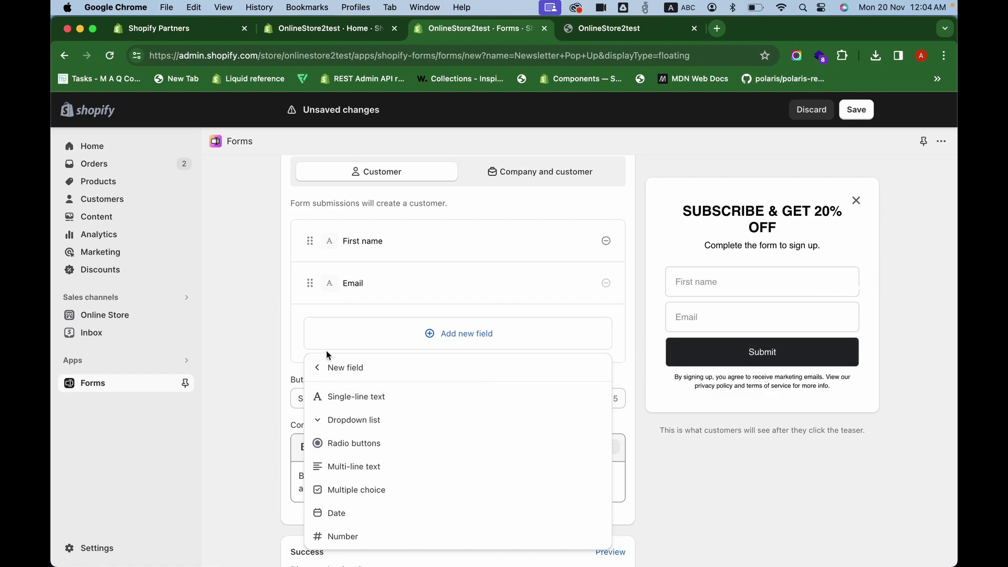
pyautogui.click(321, 371)
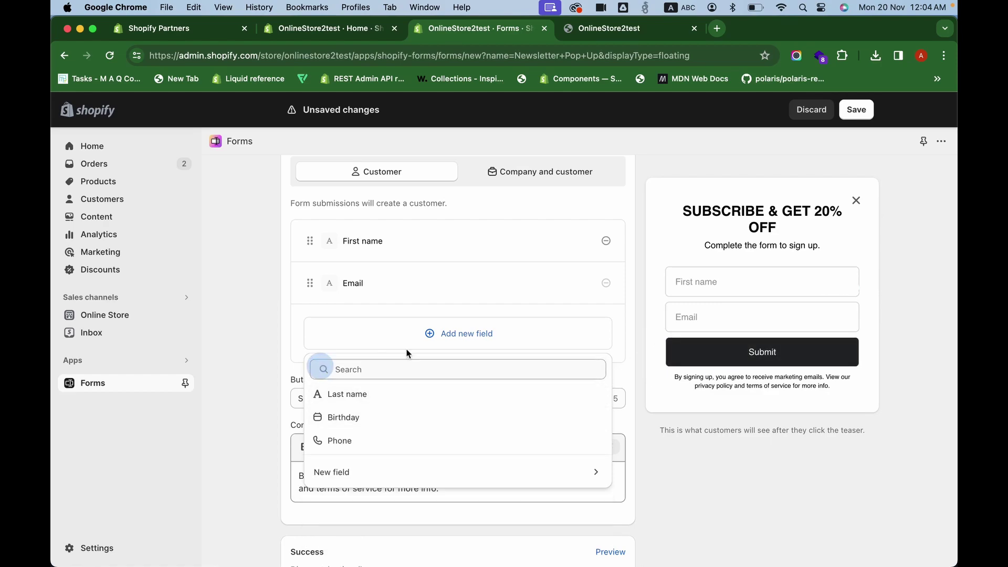
pyautogui.click(631, 373)
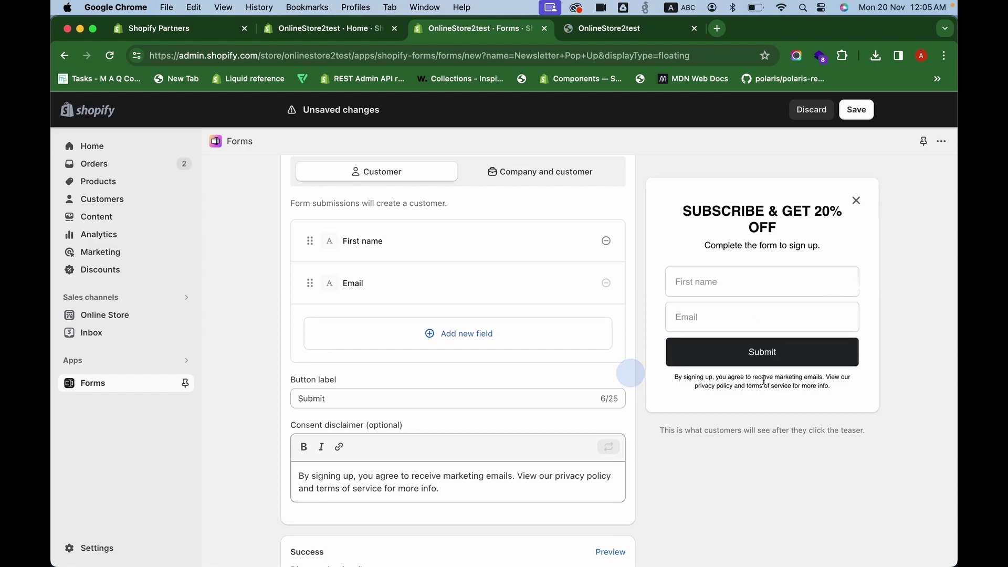
pyautogui.scroll(-2, 482, 409)
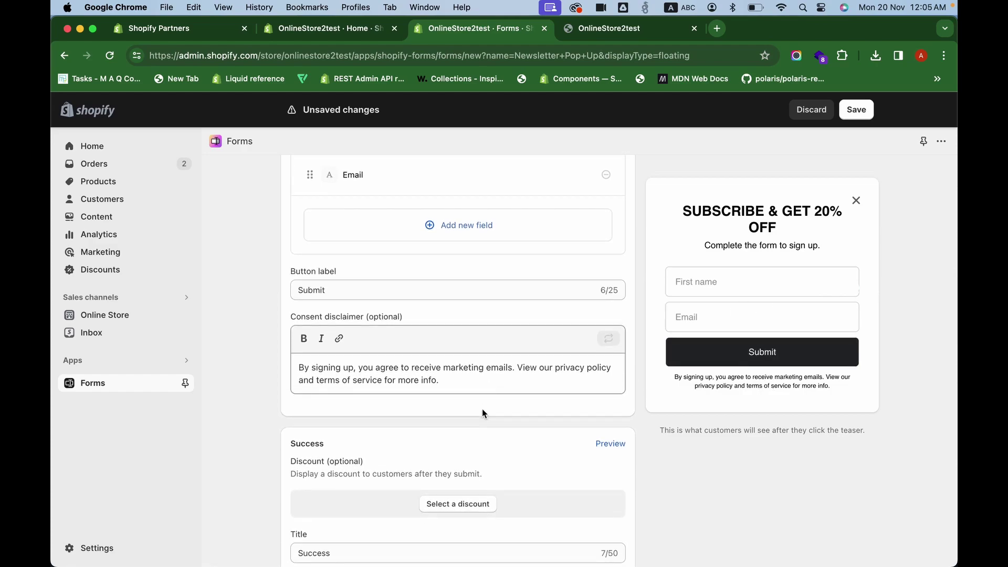
# Rename the form's button label from 'Submit' to 'Subscribe'.
pyautogui.click(405, 291)
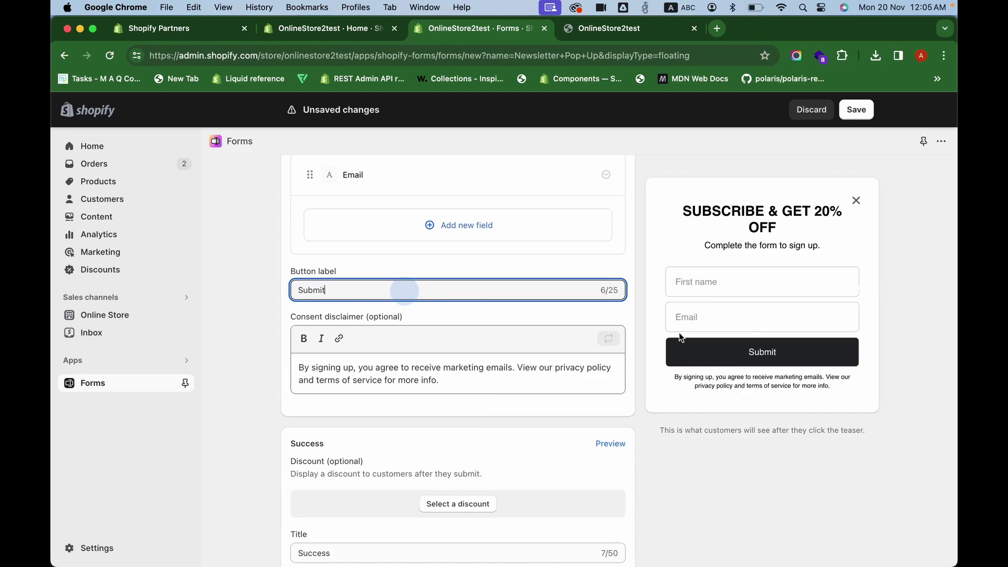
pyautogui.press('BackSpace')
pyautogui.press('BackSpace')
pyautogui.press('BackSpace')
pyautogui.press('BackSpace')
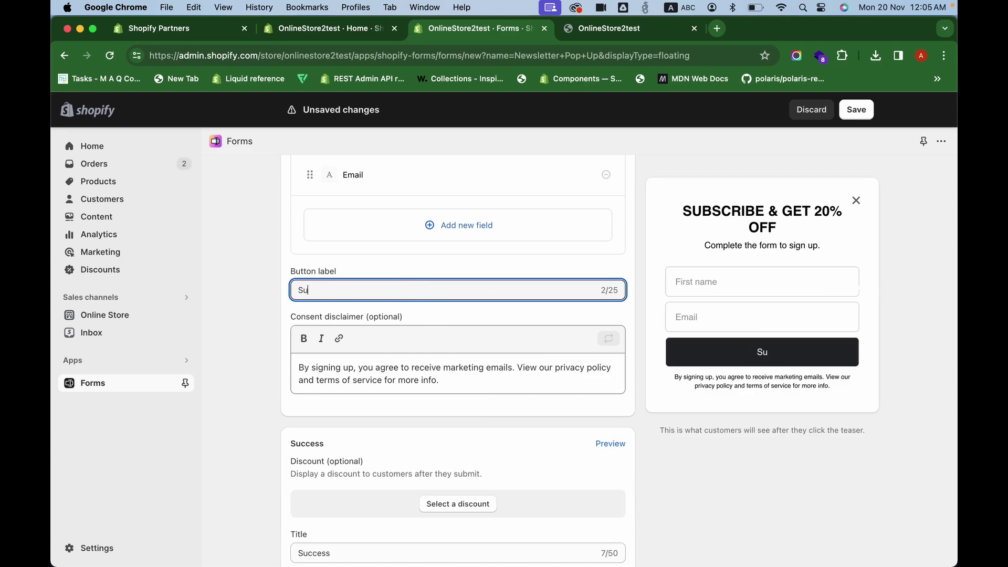
pyautogui.write('bscribe')
pyautogui.scroll(-2, 715, 402)
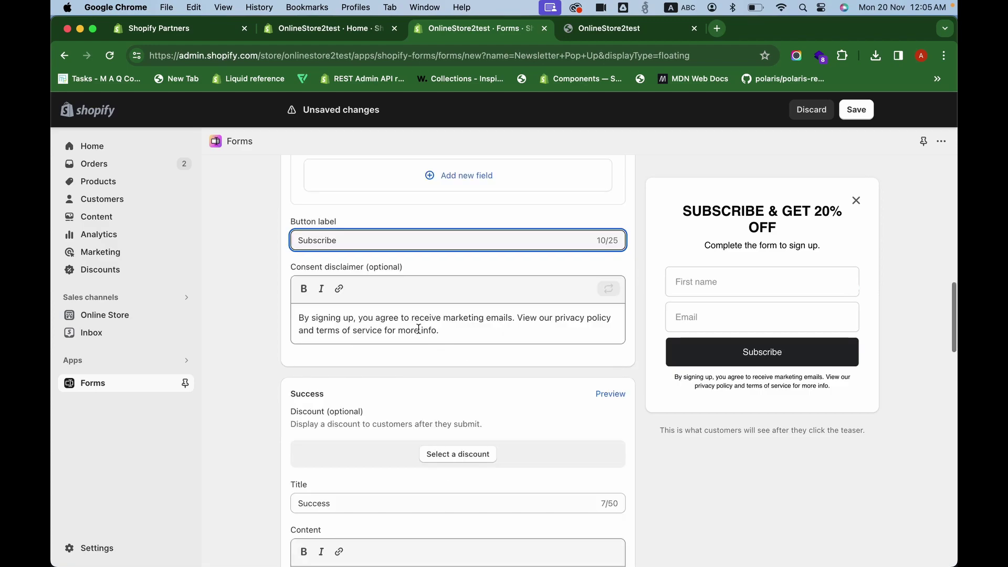
pyautogui.moveTo(668, 379); pyautogui.dragTo(750, 395)
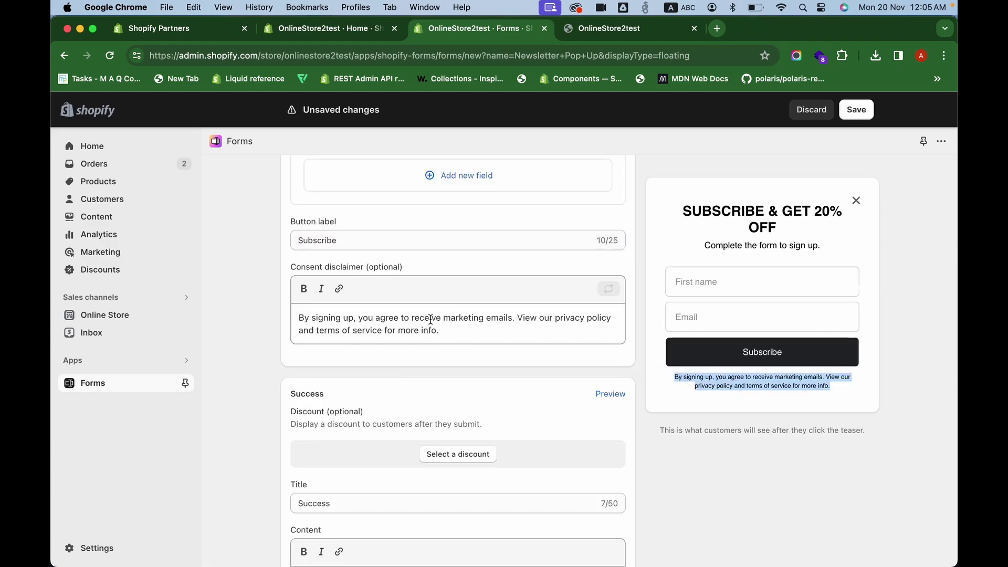
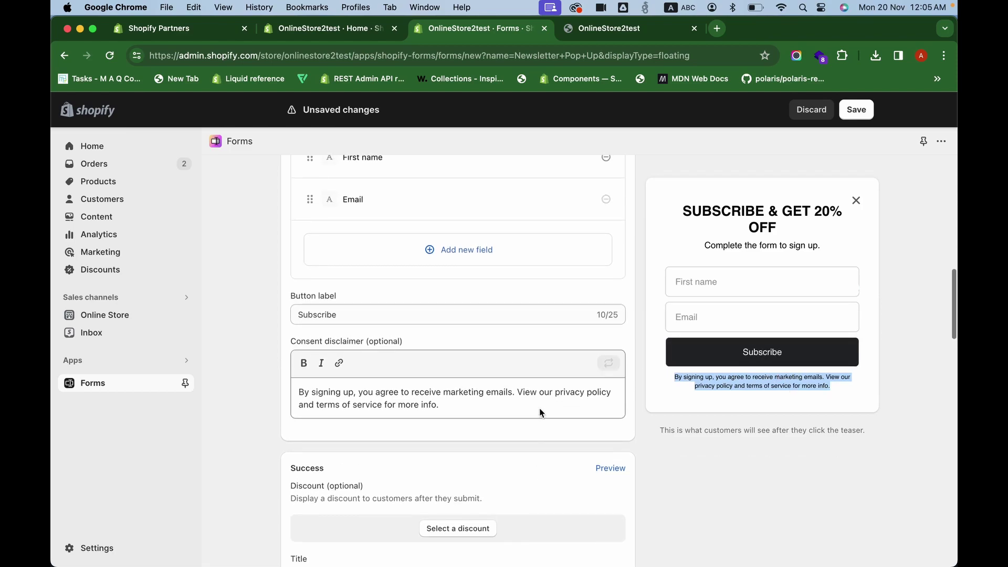
# Scroll up to review the SUBSCRIBE & GET 20% OFF pop-up draft with First name and Email.
pyautogui.scroll(2, 538, 287)
# Add a Birthday field in DD/MM/YYYY format and make it not required.
pyautogui.click(481, 294)
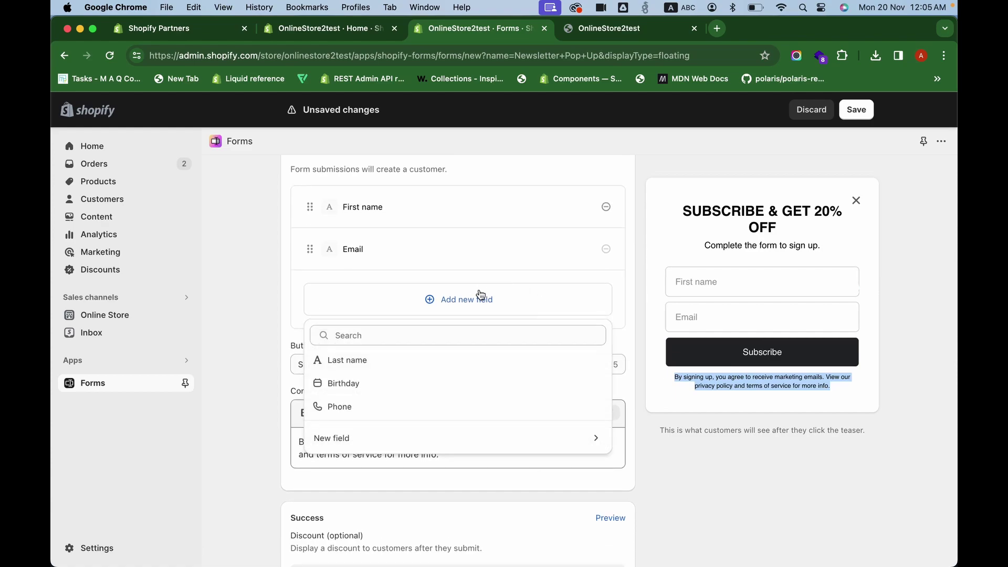
pyautogui.click(448, 385)
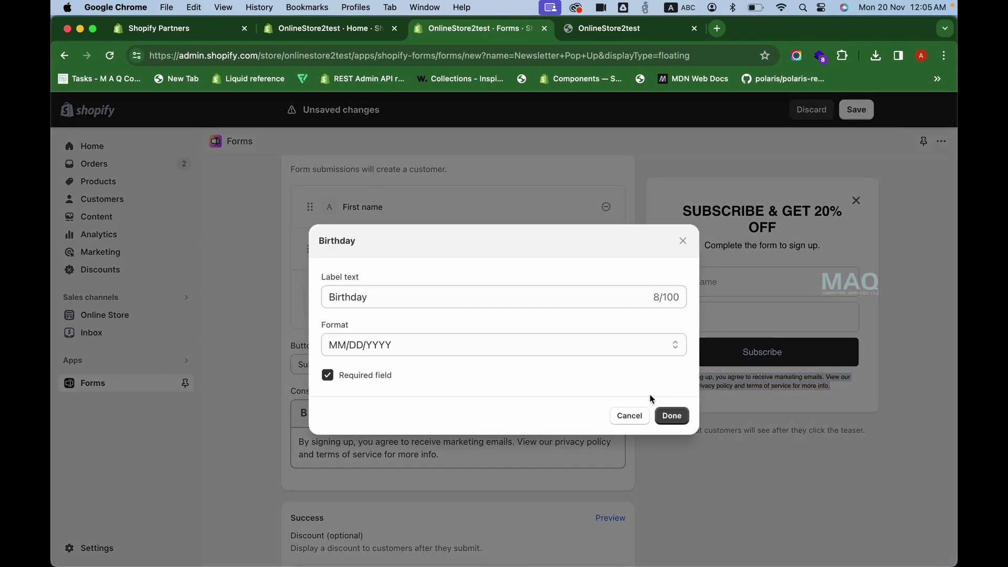
pyautogui.click(672, 416)
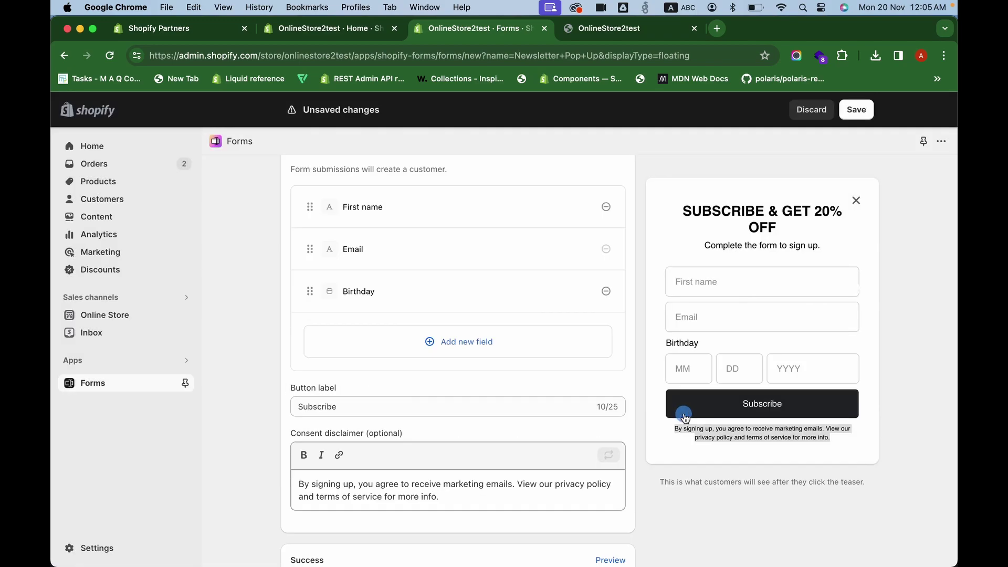
pyautogui.click(546, 353)
pyautogui.click(574, 351)
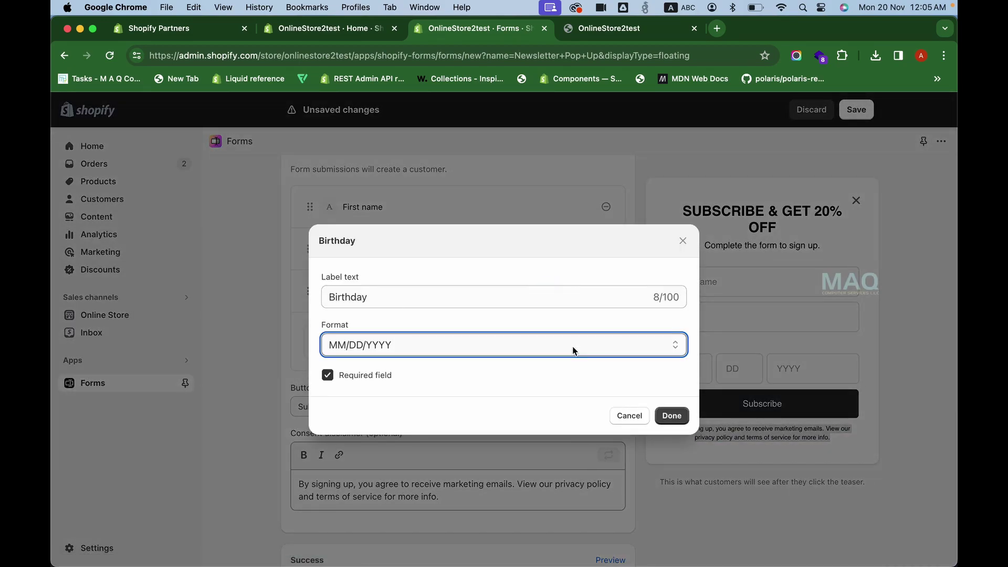
pyautogui.click(543, 369)
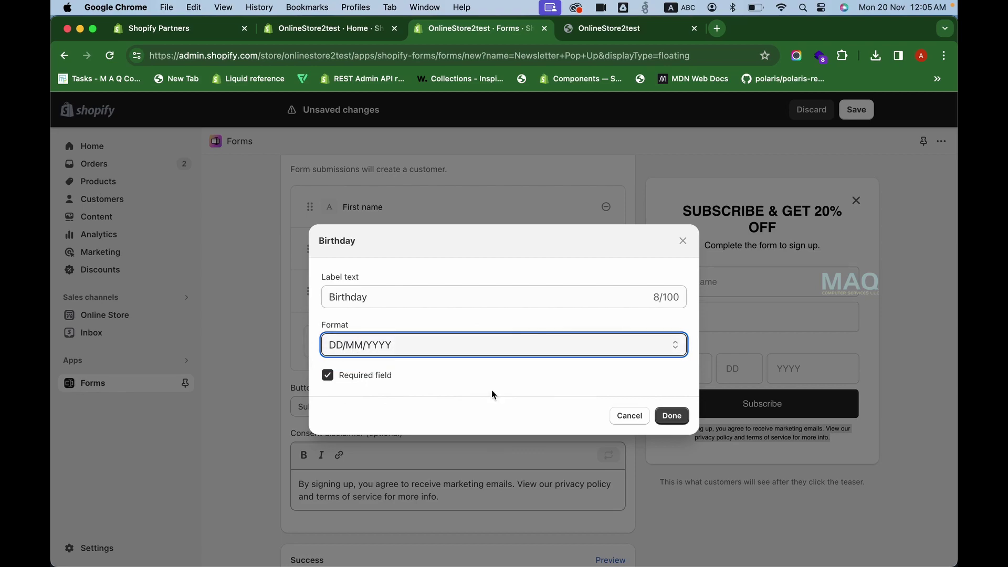
pyautogui.click(329, 378)
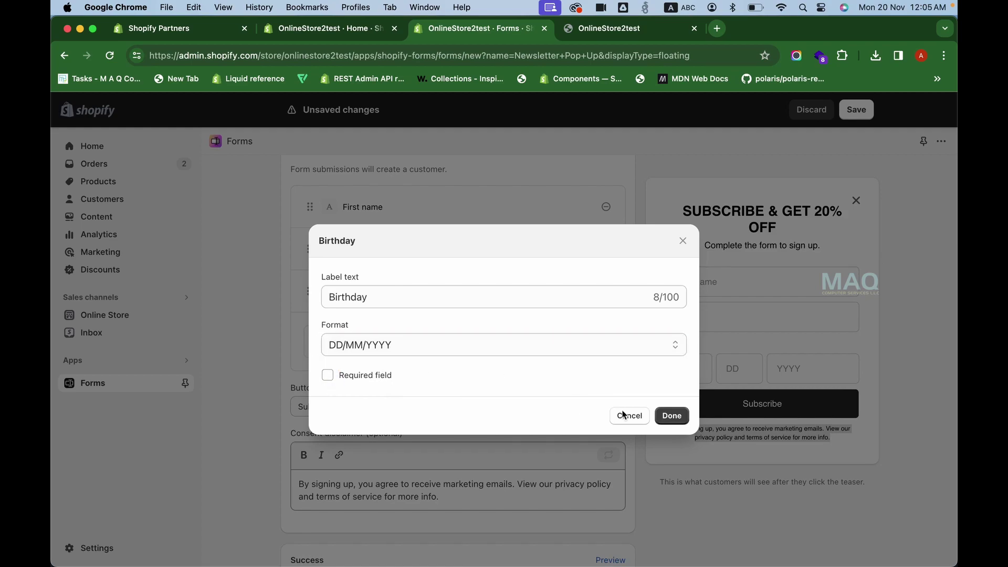
pyautogui.click(672, 416)
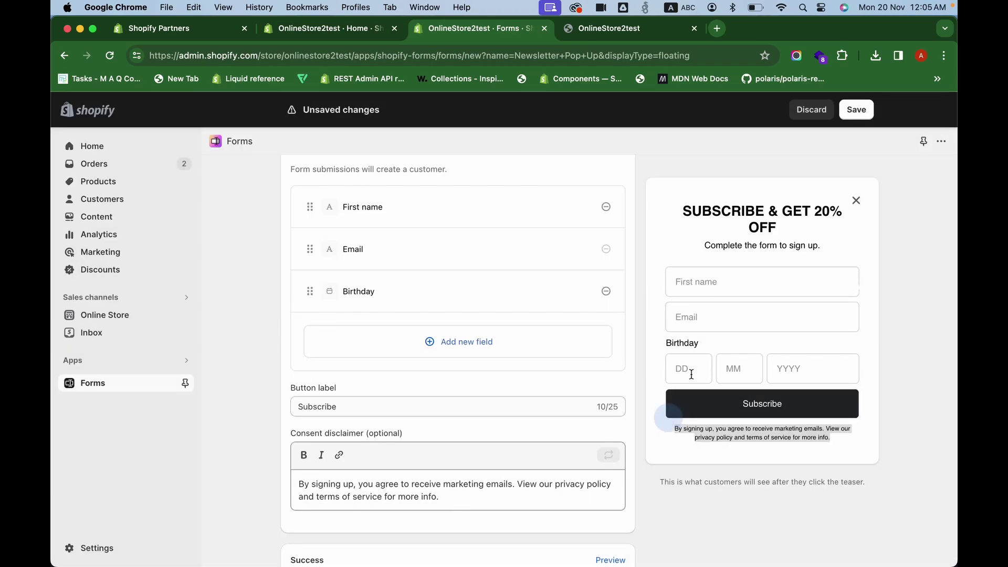
pyautogui.scroll(-5, 682, 370)
# Save the newsletter pop-up to create the form and bring up the success discount list.
pyautogui.click(857, 110)
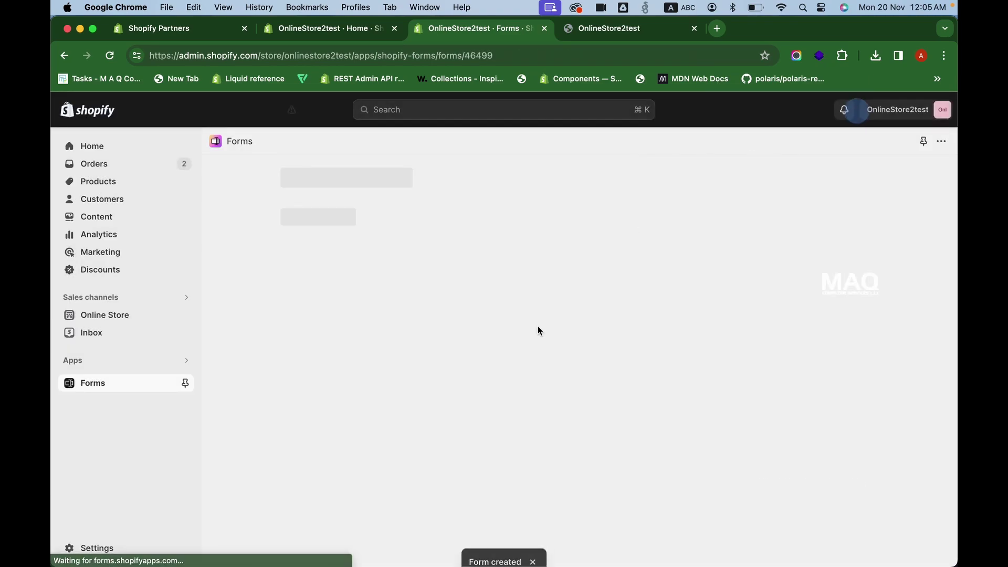
pyautogui.scroll(-15, 538, 331)
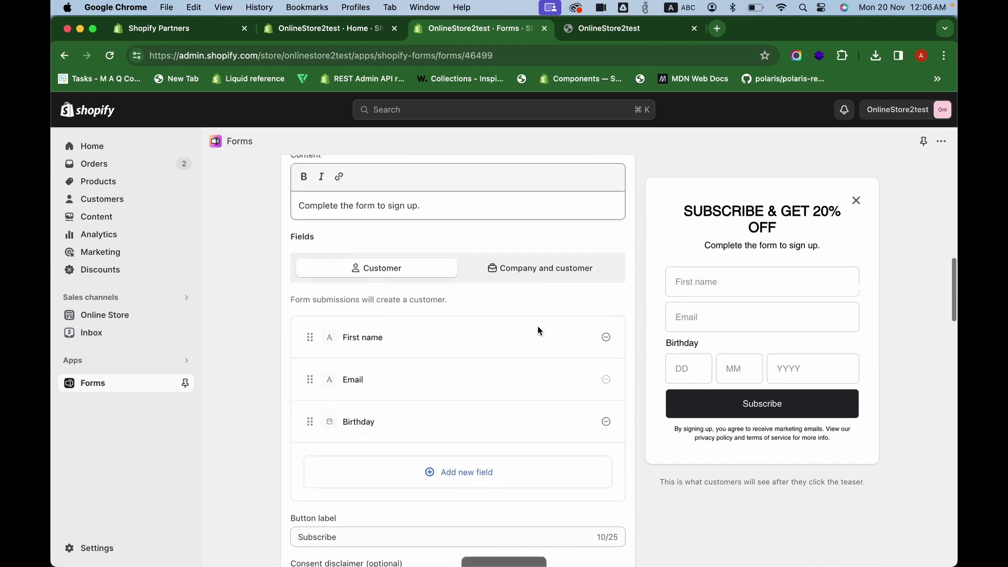
pyautogui.scroll(-10, 537, 328)
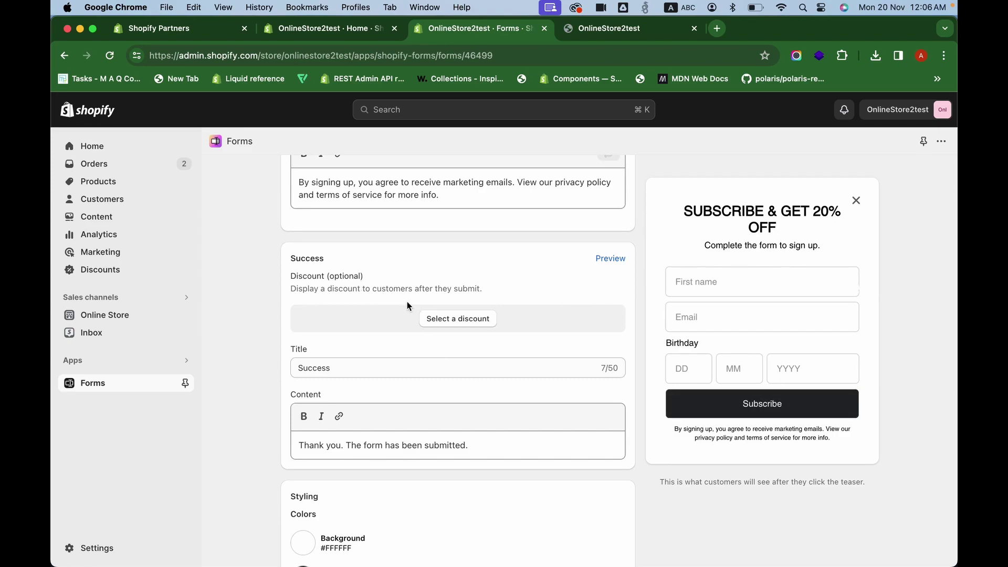
pyautogui.moveTo(704, 210); pyautogui.dragTo(822, 230)
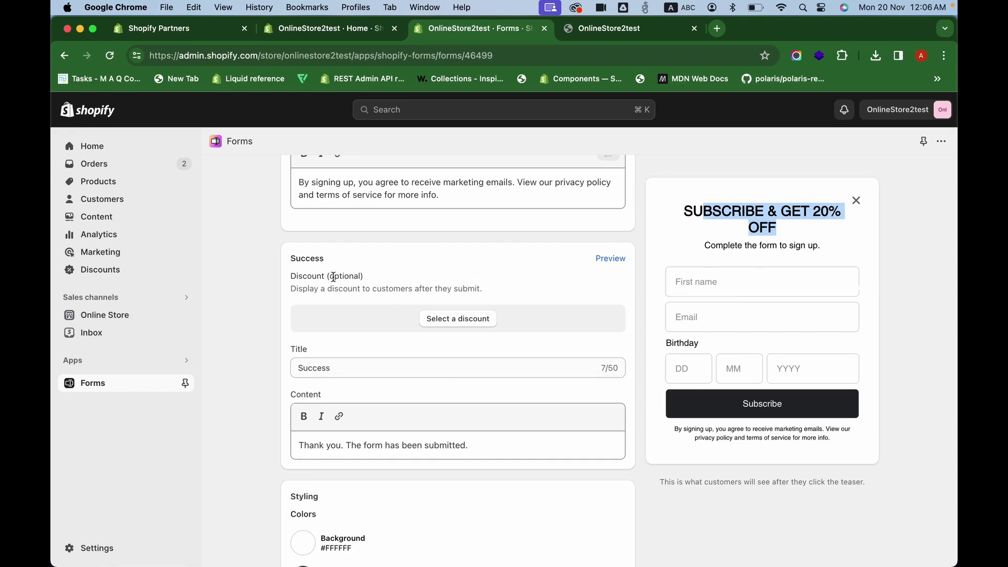
pyautogui.click(454, 320)
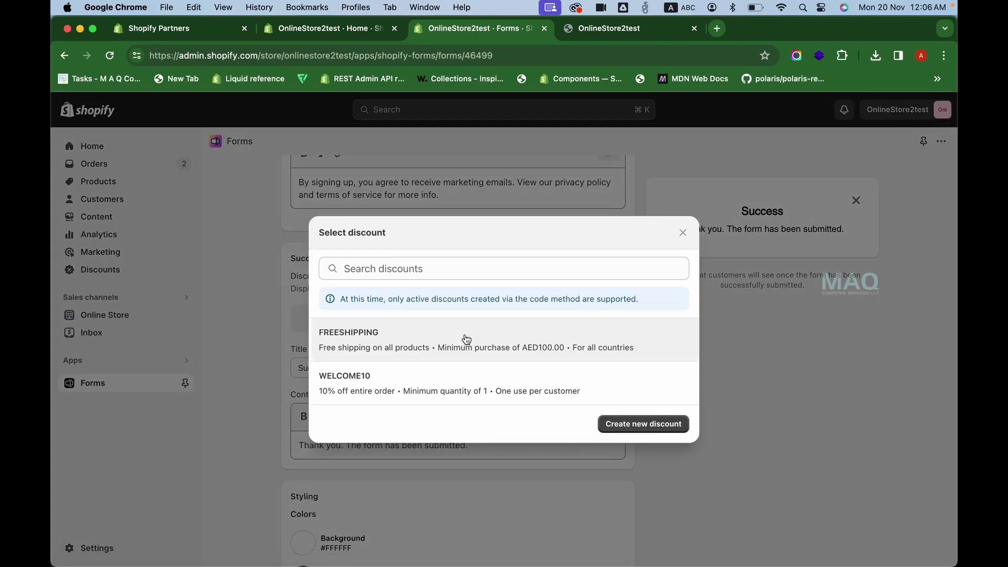
# Attach the WELCOME10 discount and trim the success content to '10% off entire order'.
pyautogui.click(473, 378)
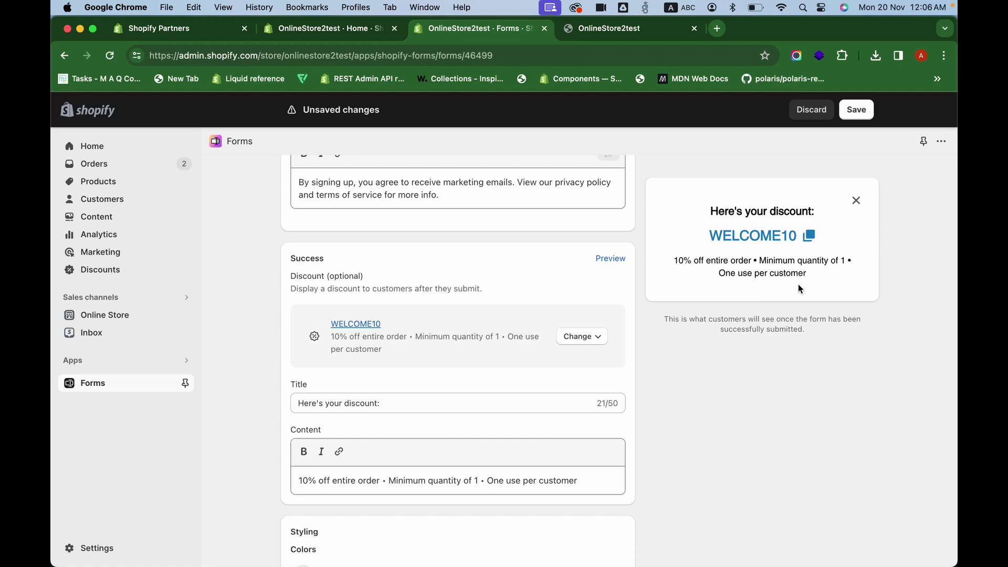
pyautogui.click(811, 239)
pyautogui.moveTo(675, 261); pyautogui.dragTo(813, 277)
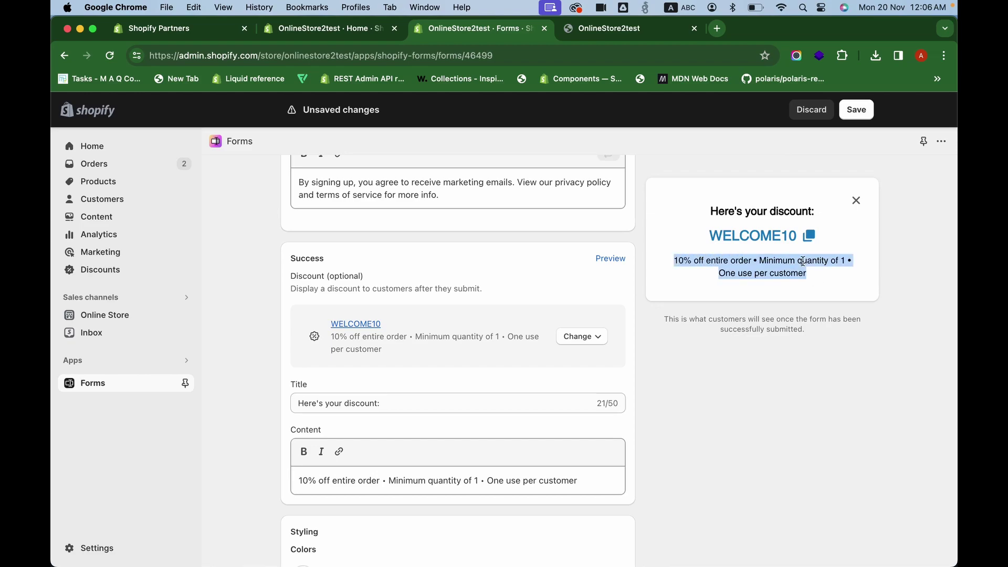
pyautogui.scroll(-2, 409, 486)
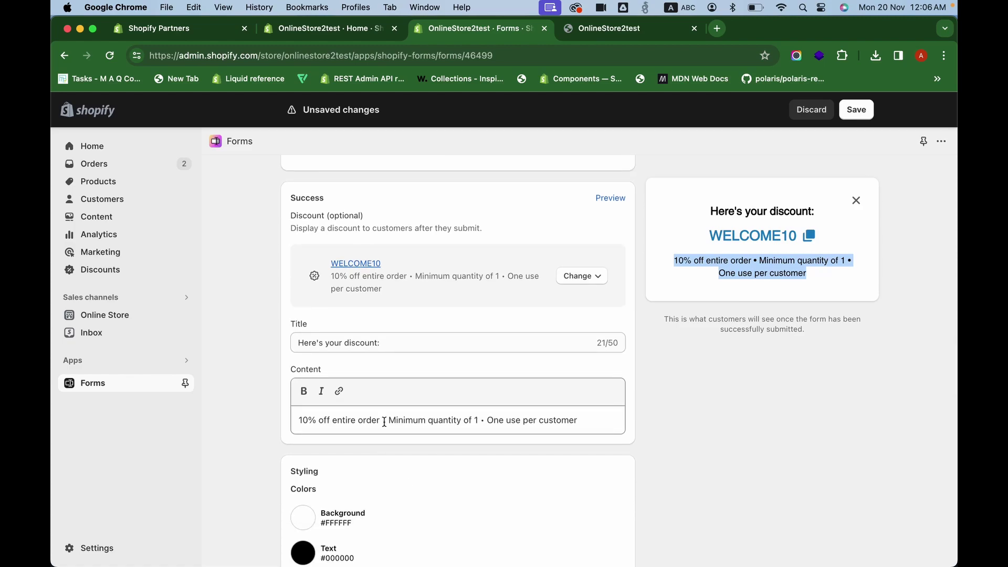
pyautogui.moveTo(383, 422); pyautogui.dragTo(571, 430)
pyautogui.press('BackSpace')
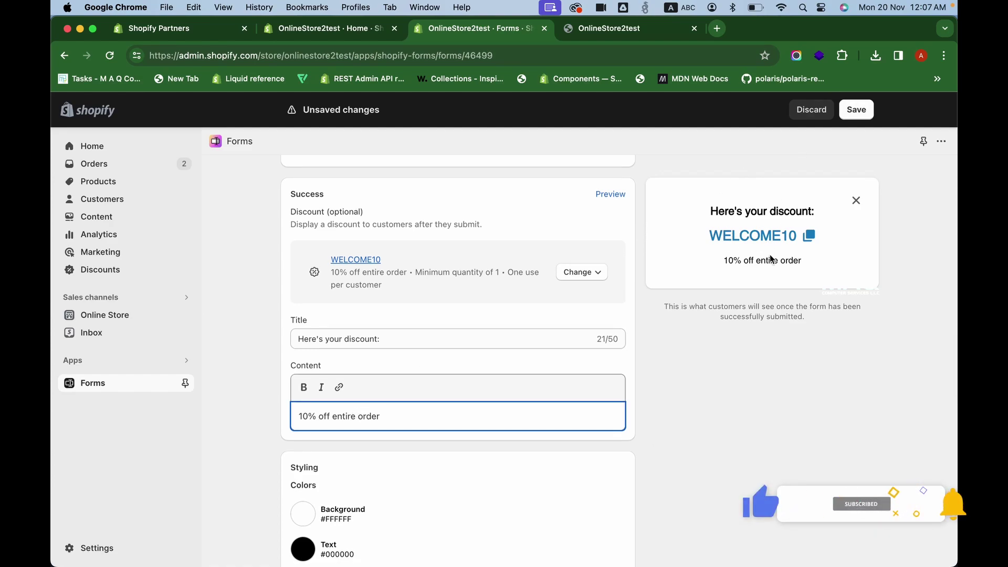
# Set the Styling background colour to pale pink #E5CFCF.
pyautogui.scroll(-3, 457, 405)
pyautogui.scroll(-3, 457, 405)
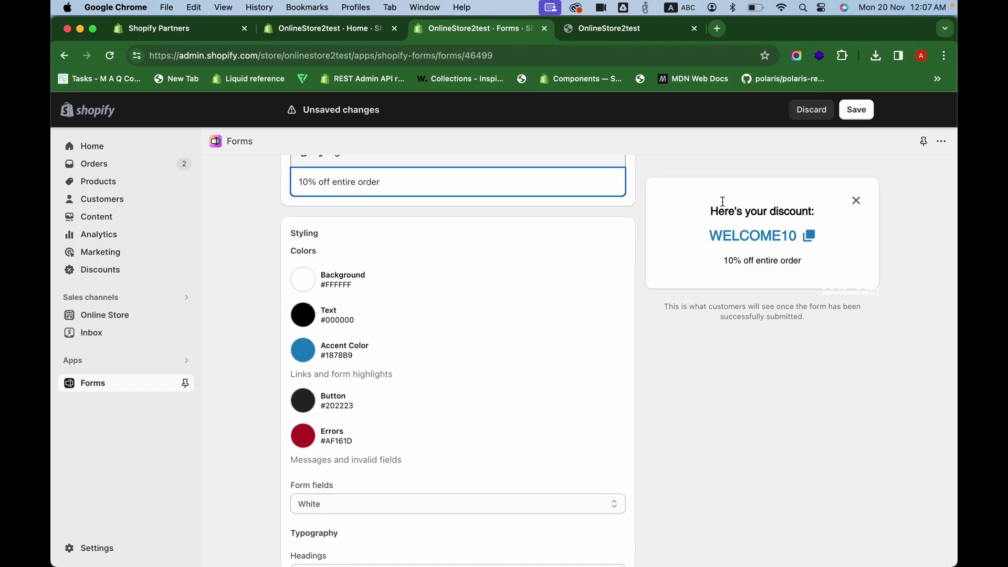
pyautogui.click(303, 280)
pyautogui.click(369, 376)
pyautogui.moveTo(369, 377); pyautogui.dragTo(312, 317)
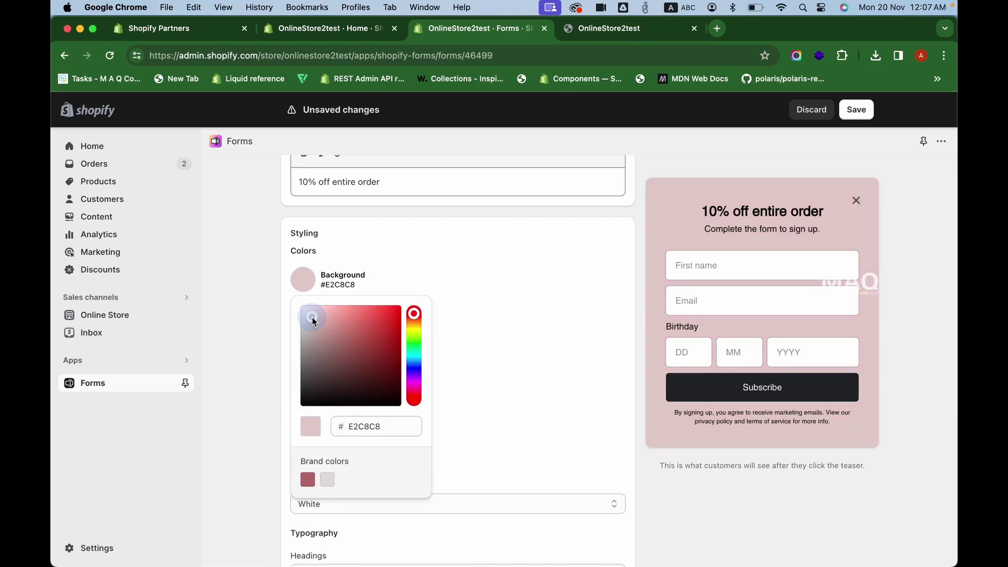
pyautogui.moveTo(312, 318); pyautogui.dragTo(310, 315)
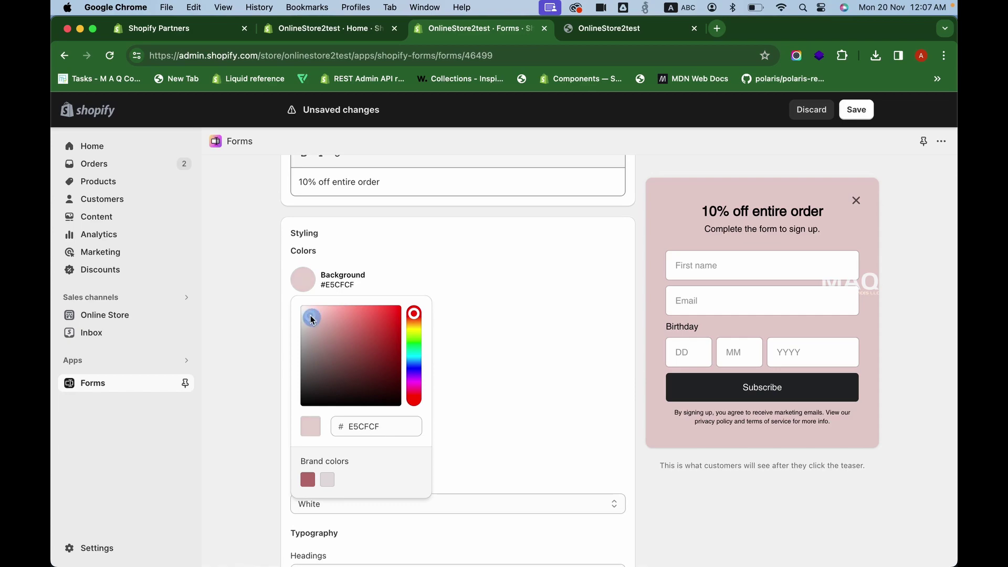
pyautogui.click(497, 314)
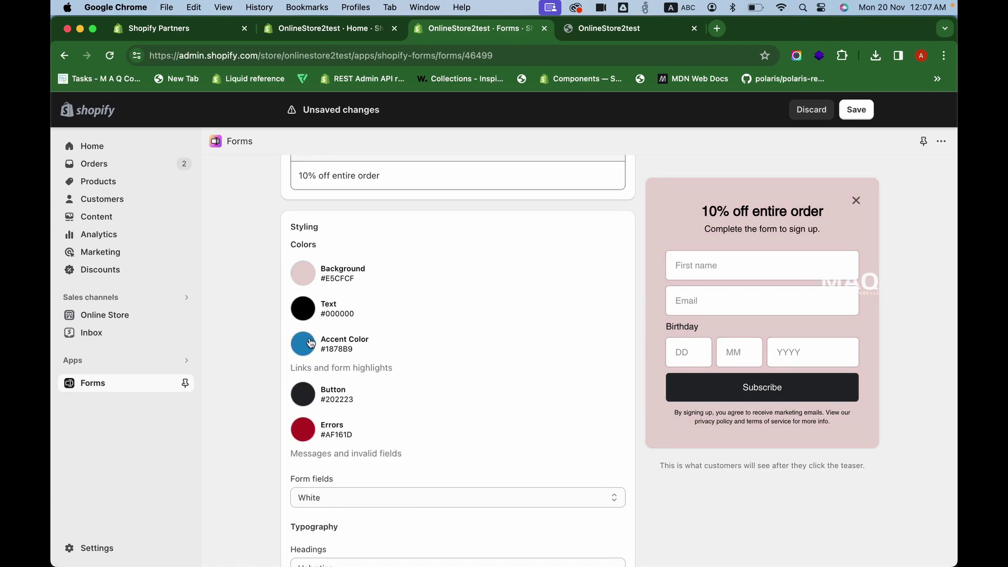
pyautogui.scroll(-2, 309, 355)
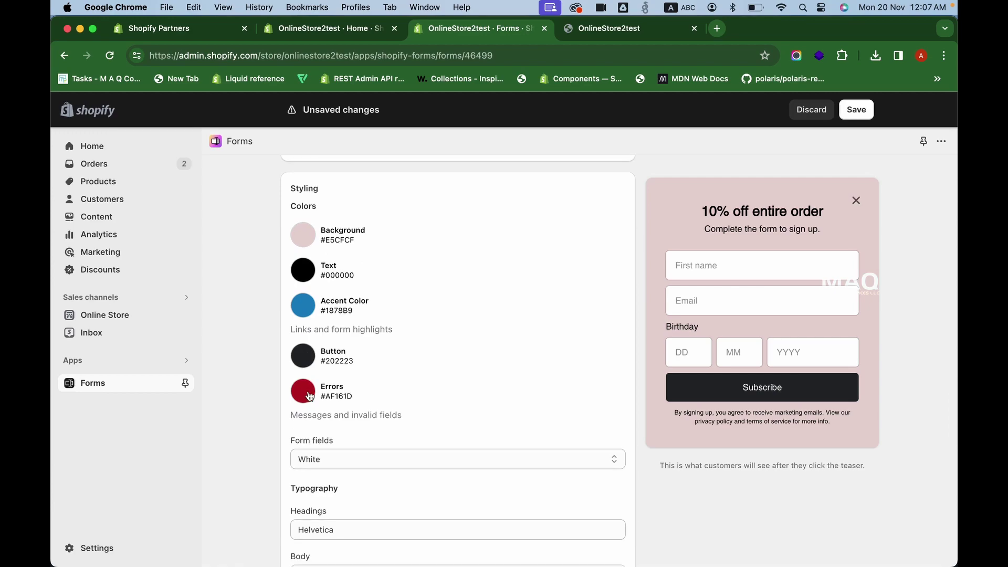
pyautogui.scroll(-3, 350, 405)
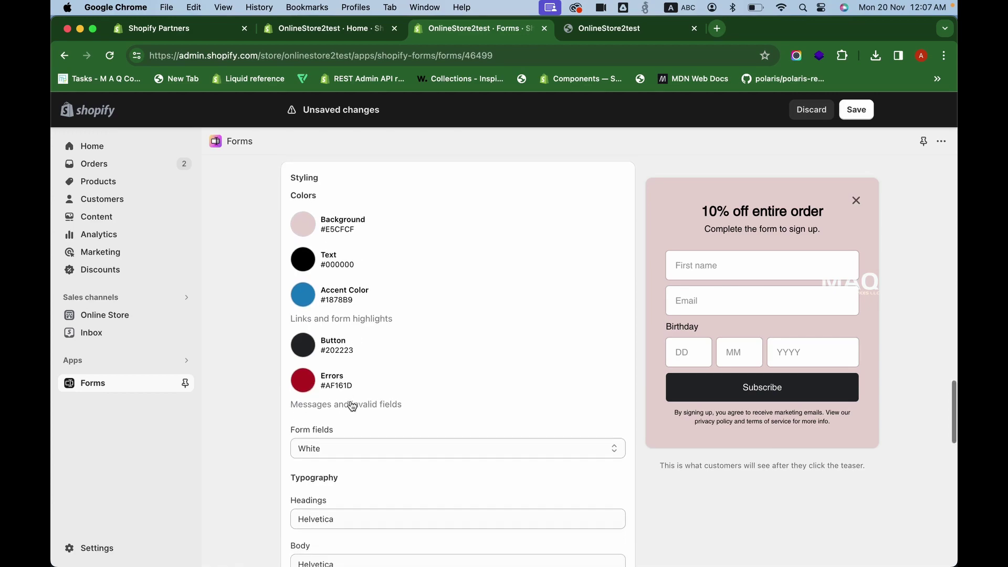
pyautogui.scroll(-2, 352, 406)
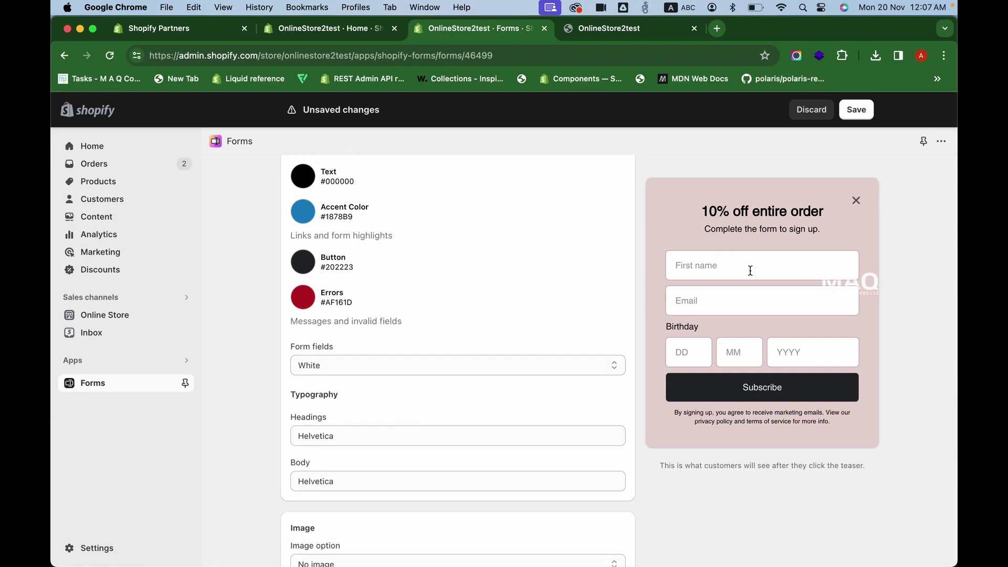
# Make the input fields transparent and keep headings on -apple-system after trying Abril Fatface.
pyautogui.click(493, 367)
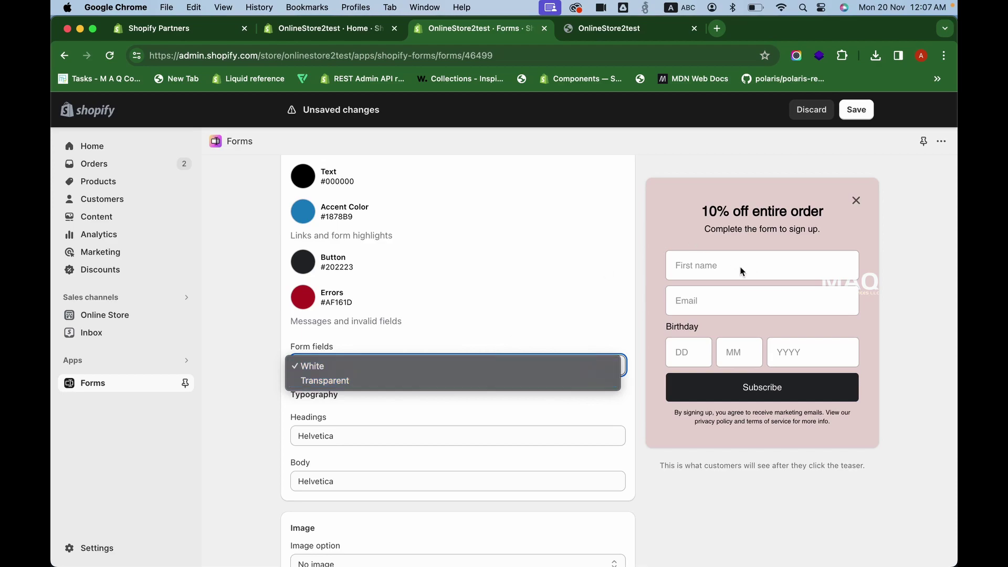
pyautogui.click(508, 382)
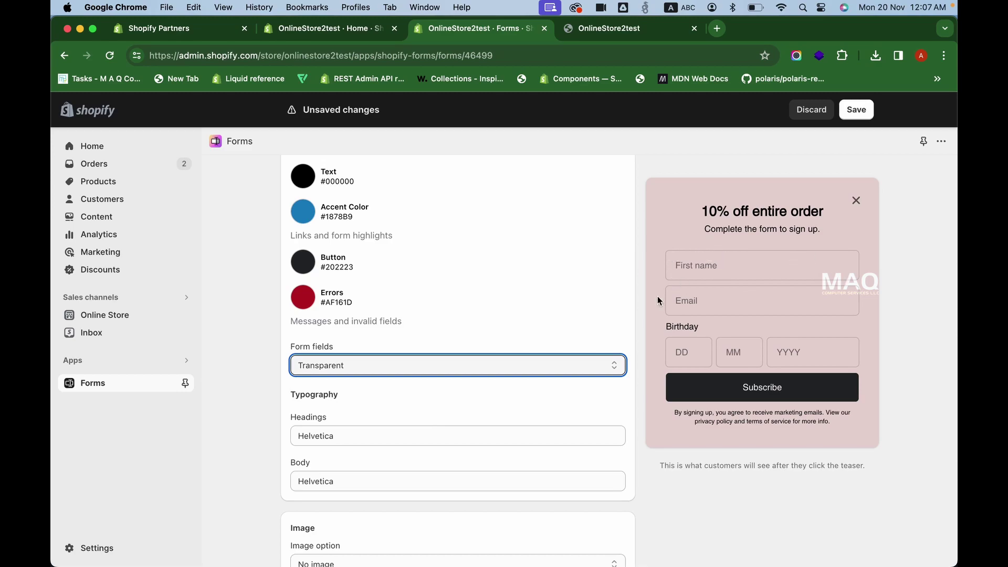
pyautogui.scroll(-3, 540, 368)
pyautogui.click(461, 386)
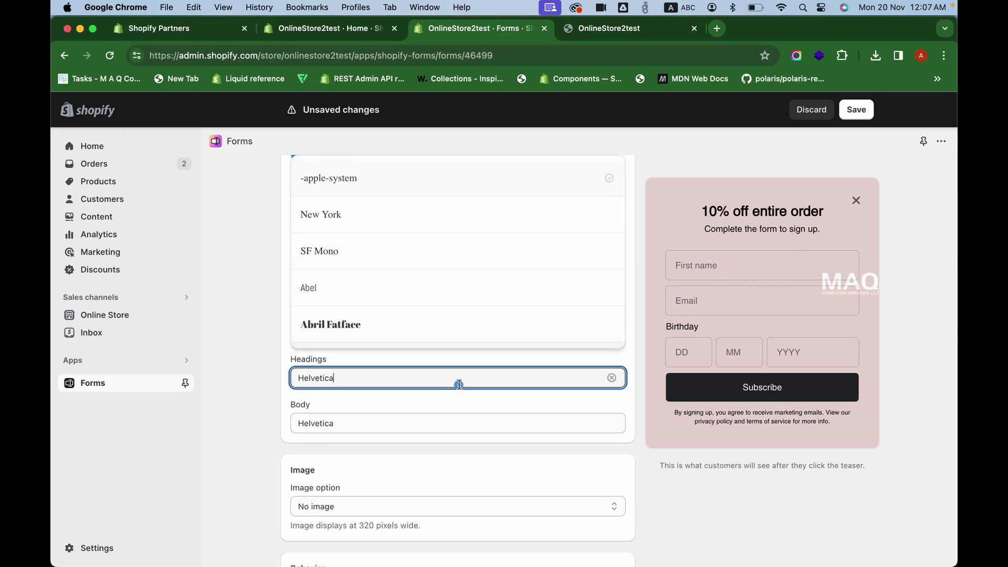
pyautogui.click(562, 331)
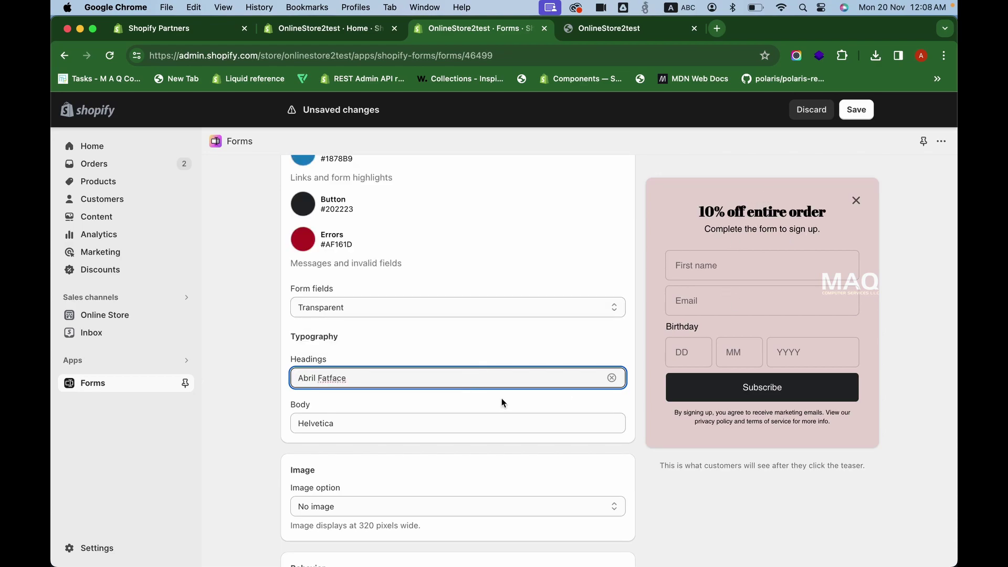
pyautogui.click(464, 380)
pyautogui.scroll(3, 463, 343)
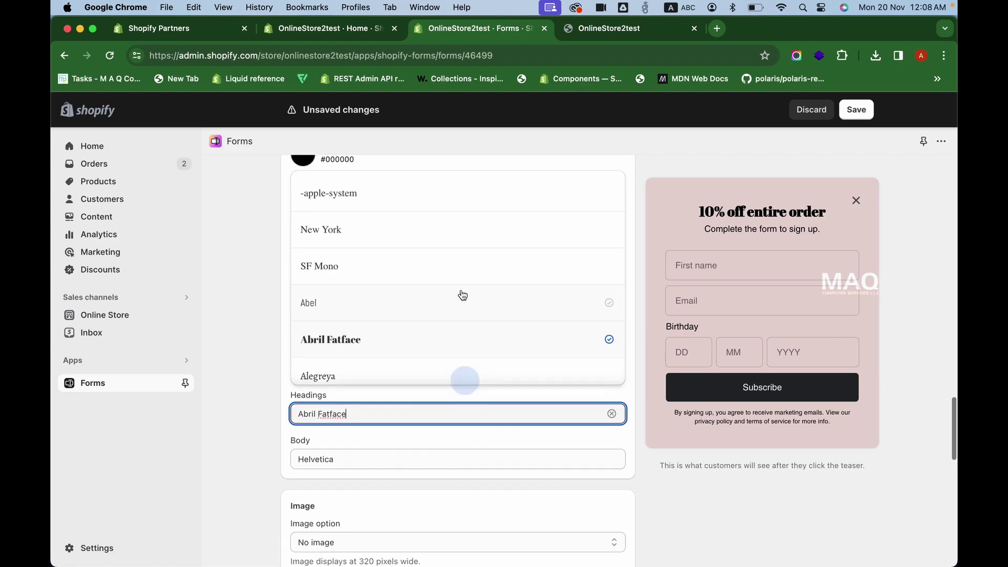
pyautogui.click(462, 258)
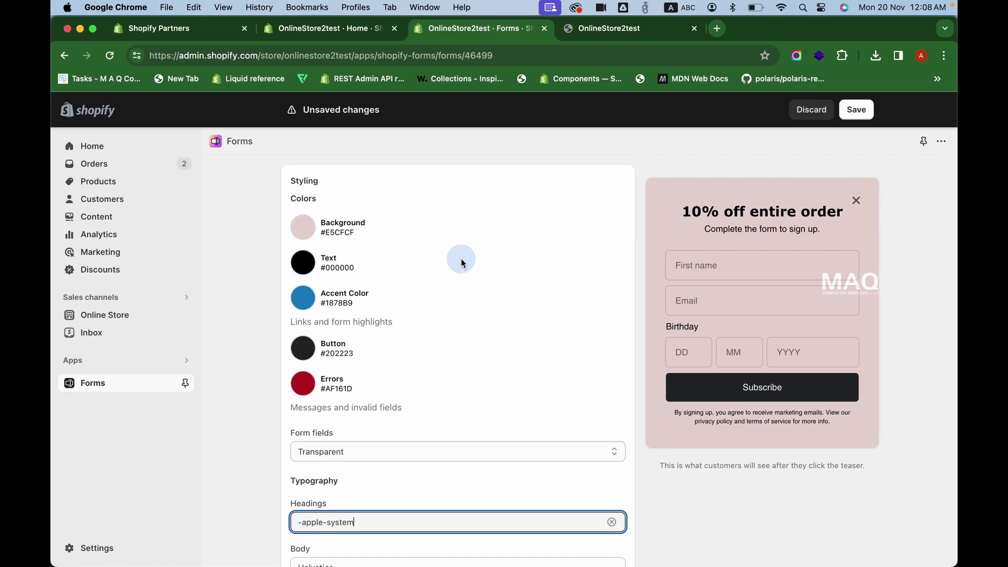
# Set the Typography body font to Cabin.
pyautogui.scroll(-1, 486, 420)
pyautogui.scroll(-3, 487, 420)
pyautogui.click(486, 358)
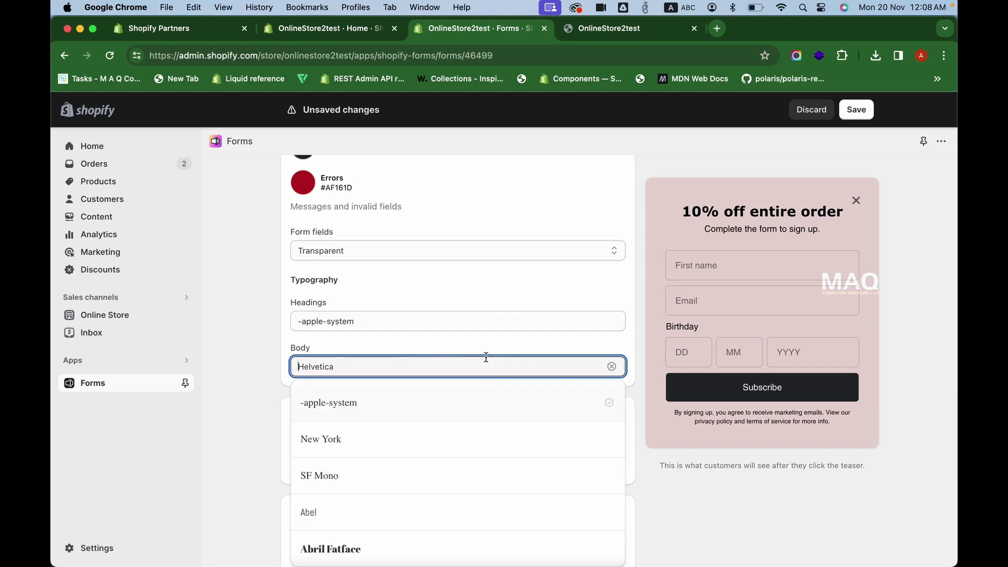
pyautogui.scroll(-5, 450, 462)
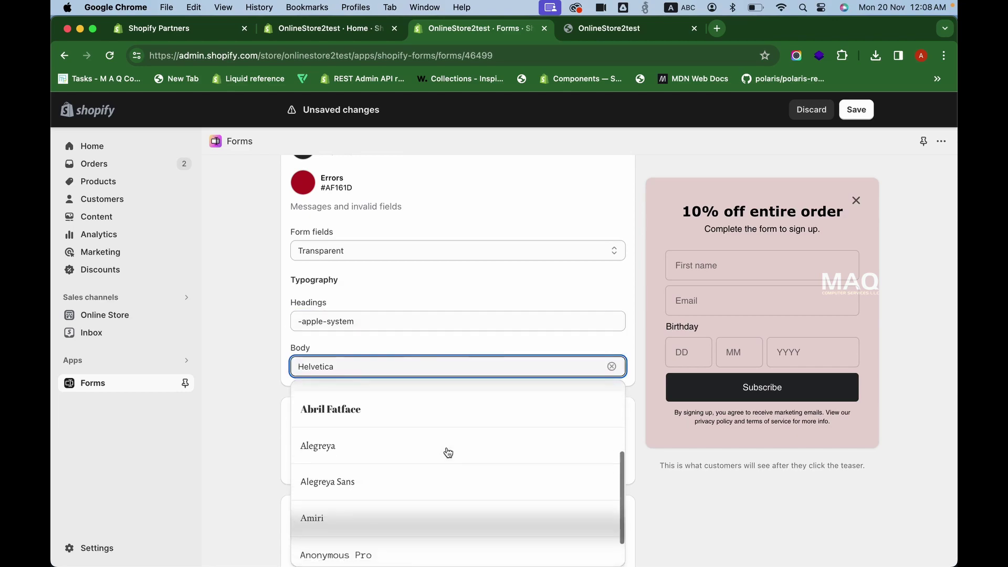
pyautogui.scroll(-5, 448, 453)
pyautogui.click(397, 455)
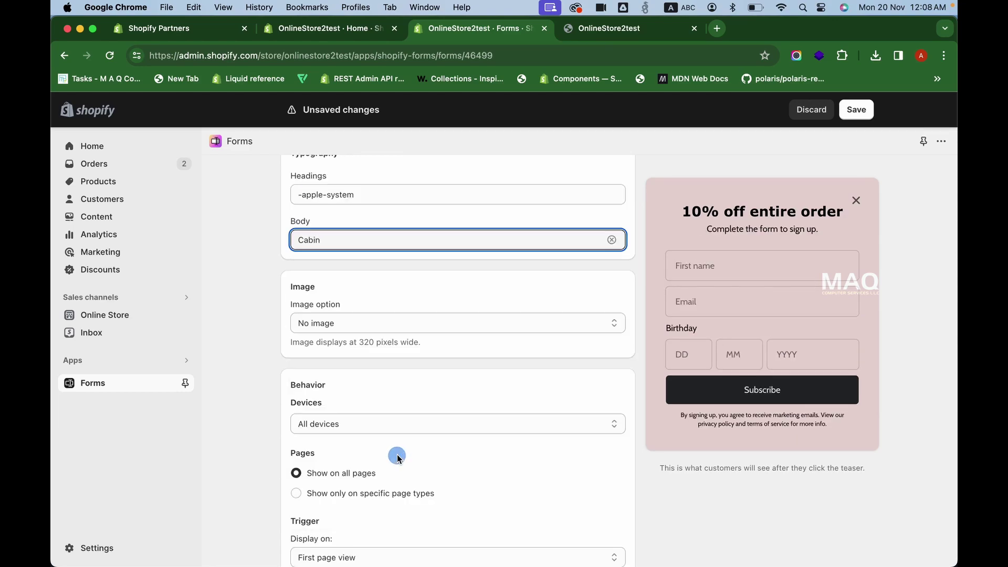
pyautogui.click(737, 495)
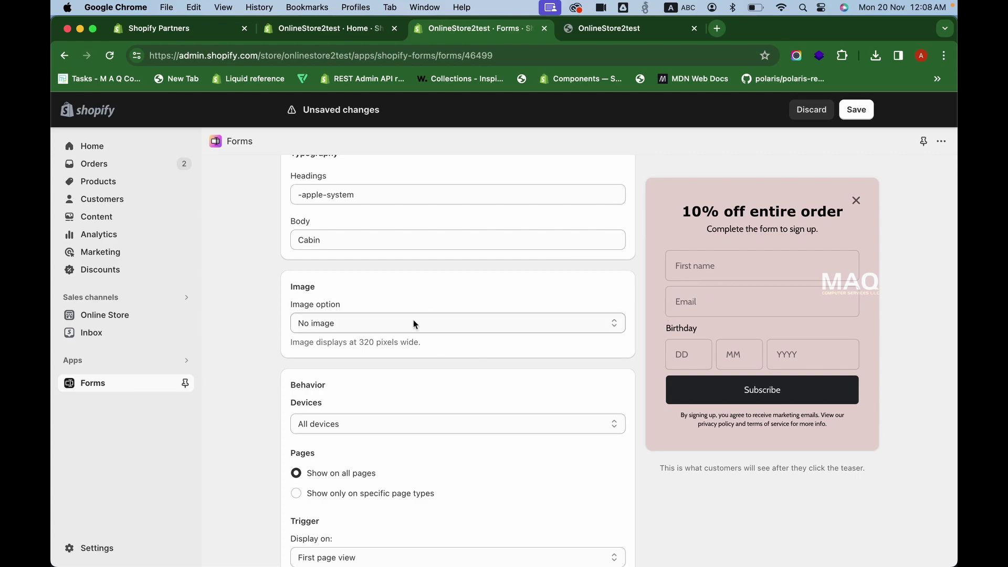
# Add Black Friday.png as an Image left, trying Fit before settling on Fill.
pyautogui.click(383, 324)
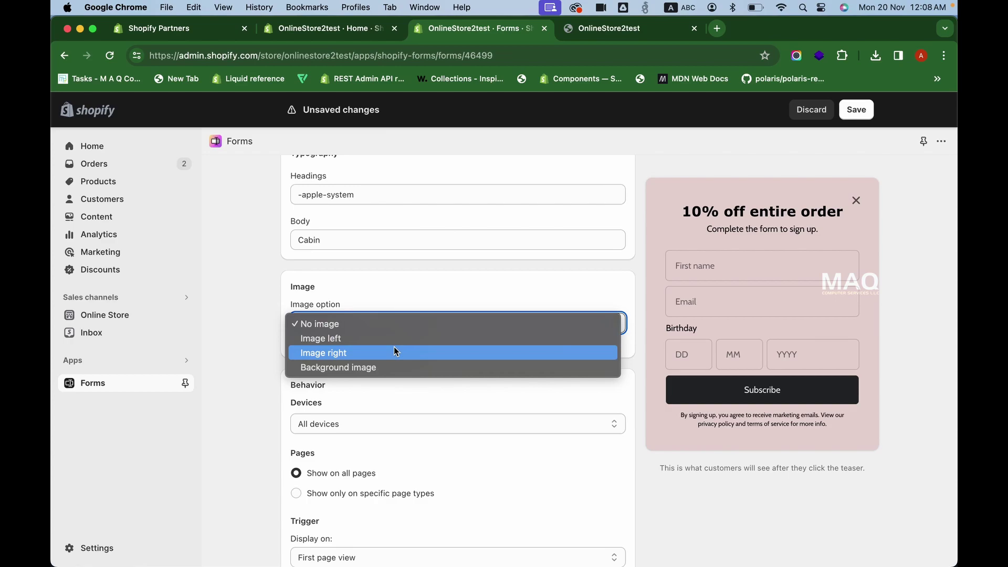
pyautogui.click(395, 338)
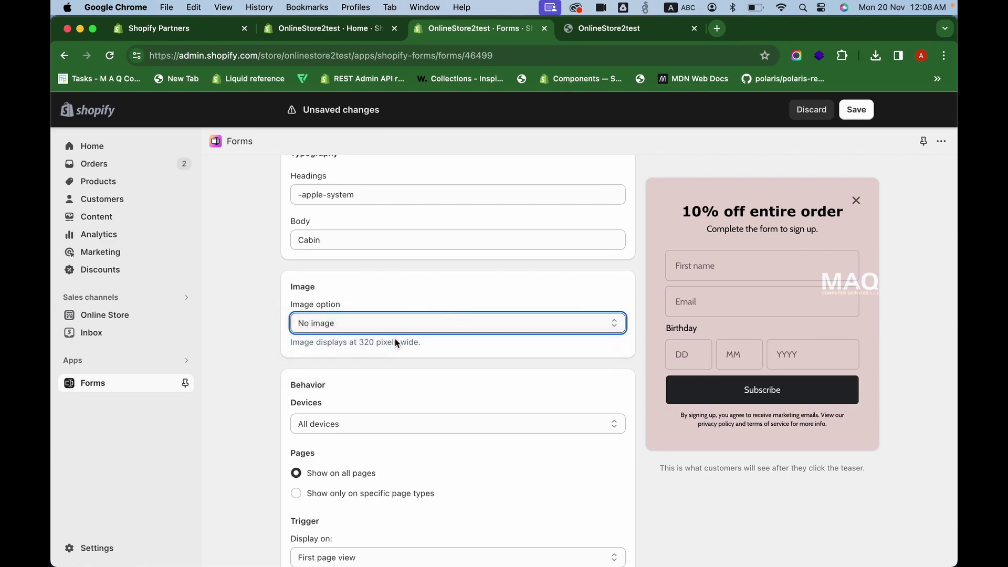
pyautogui.scroll(-3, 439, 433)
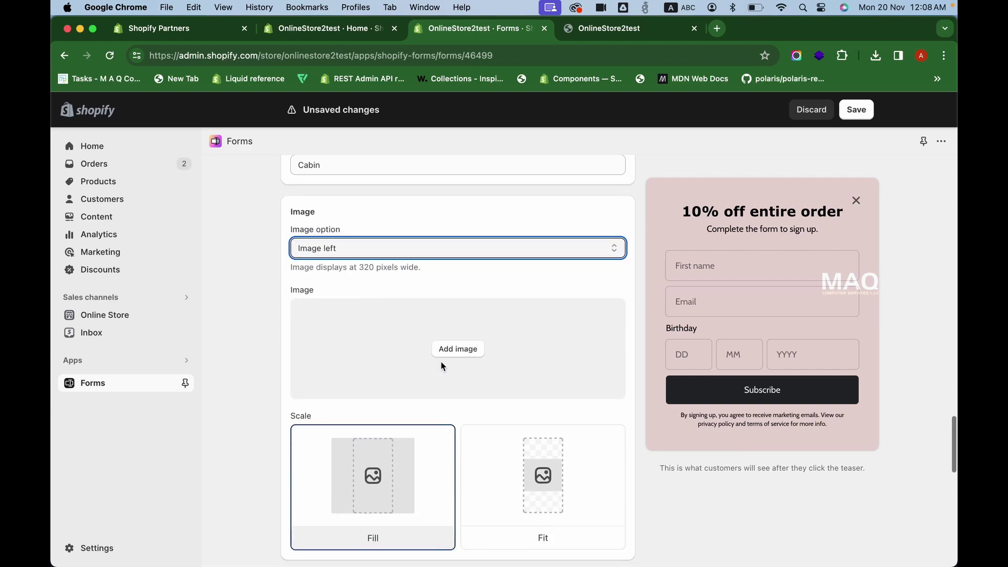
pyautogui.click(455, 351)
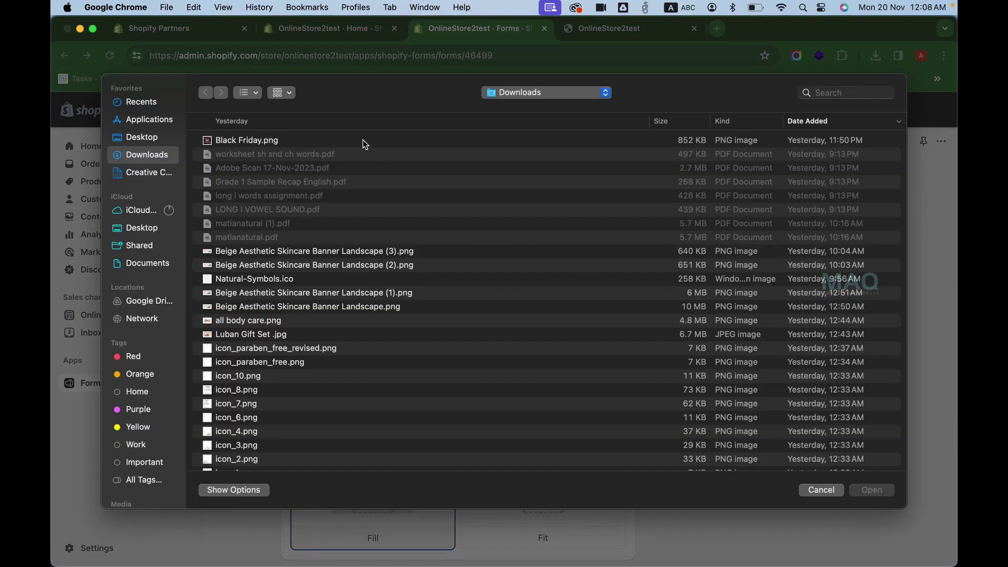
pyautogui.click(364, 140)
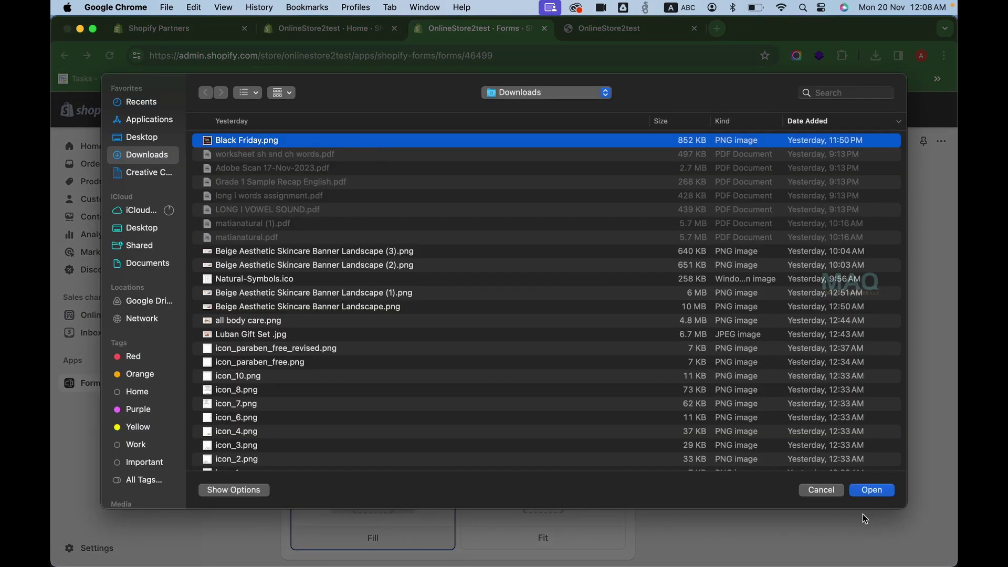
pyautogui.click(881, 493)
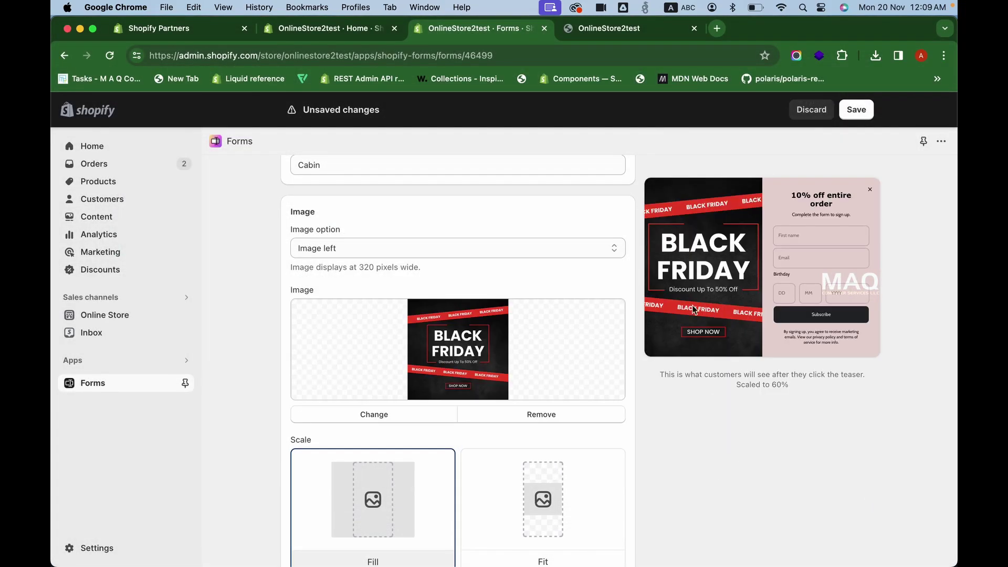
pyautogui.scroll(-4, 440, 398)
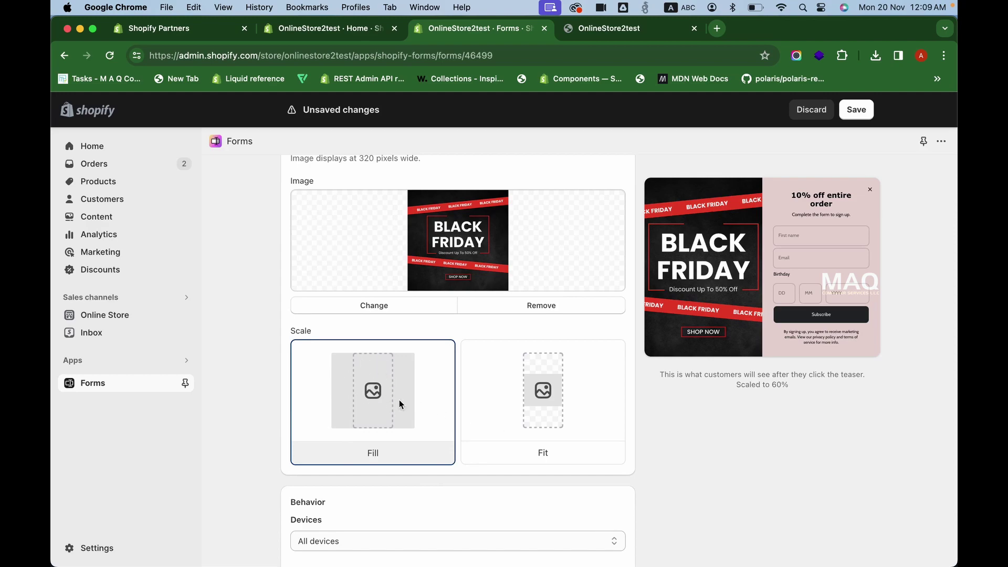
pyautogui.click(564, 376)
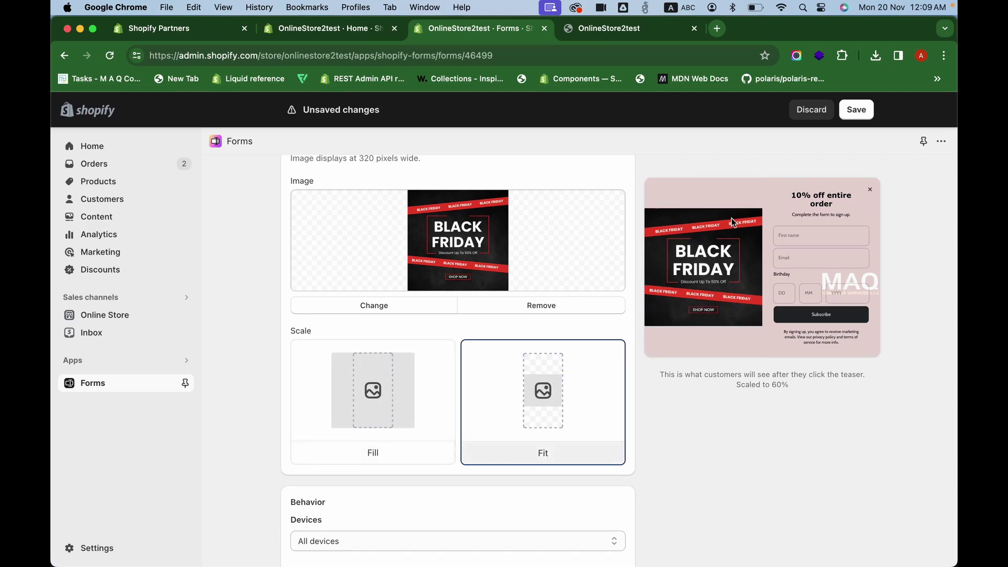
pyautogui.click(367, 378)
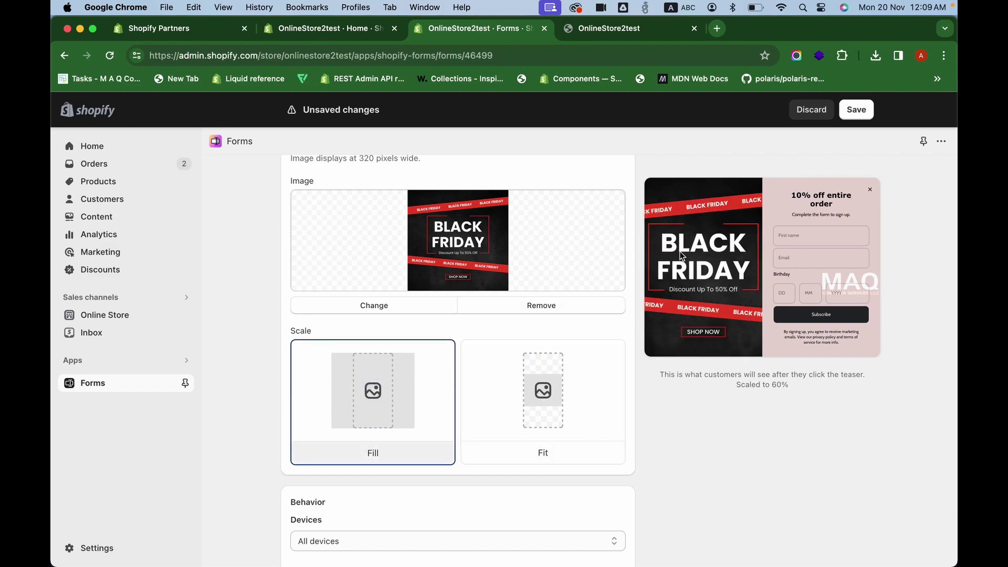
# Set the image option to Image right after trying the background placement.
pyautogui.scroll(-3, 553, 444)
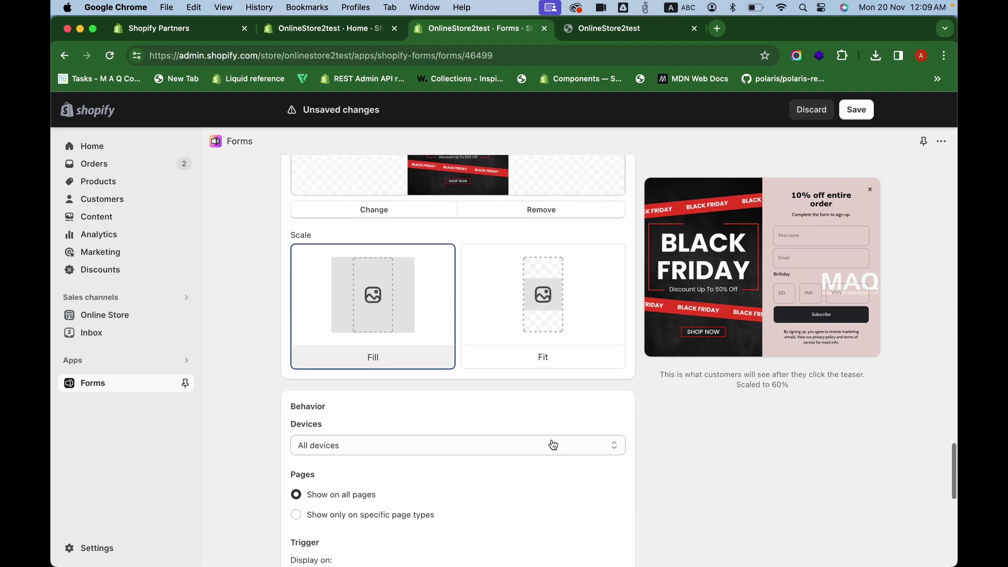
pyautogui.scroll(10, 432, 434)
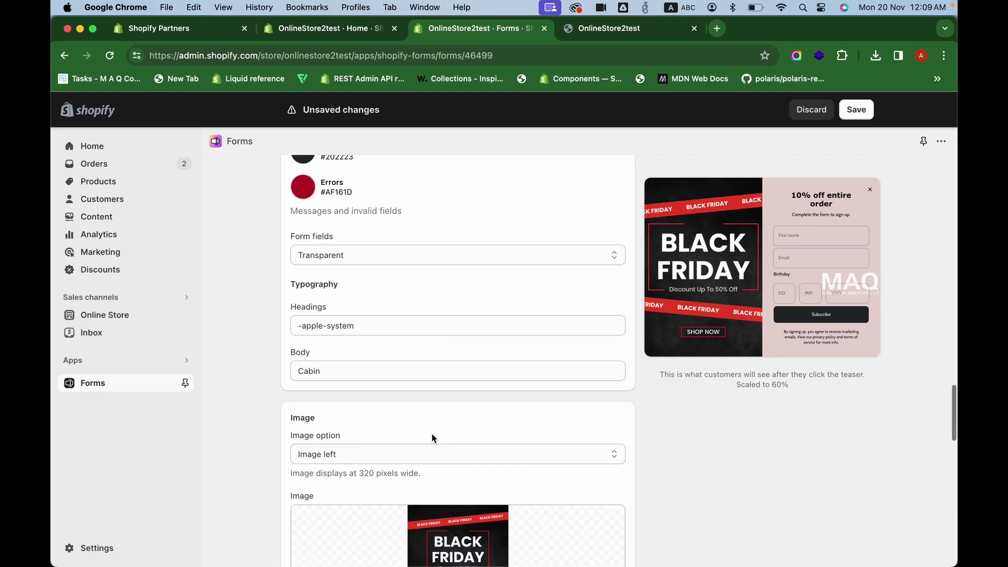
pyautogui.click(441, 368)
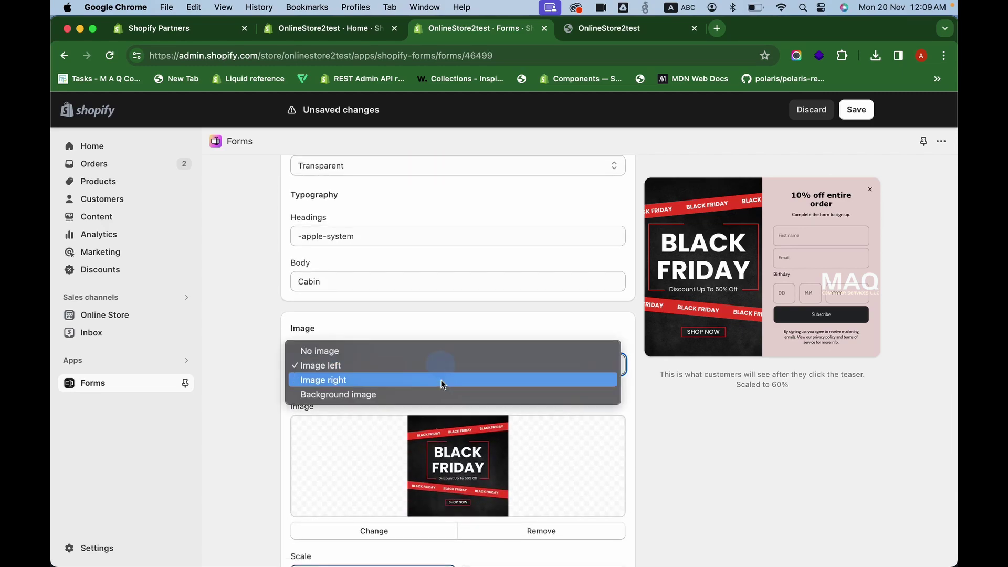
pyautogui.click(441, 380)
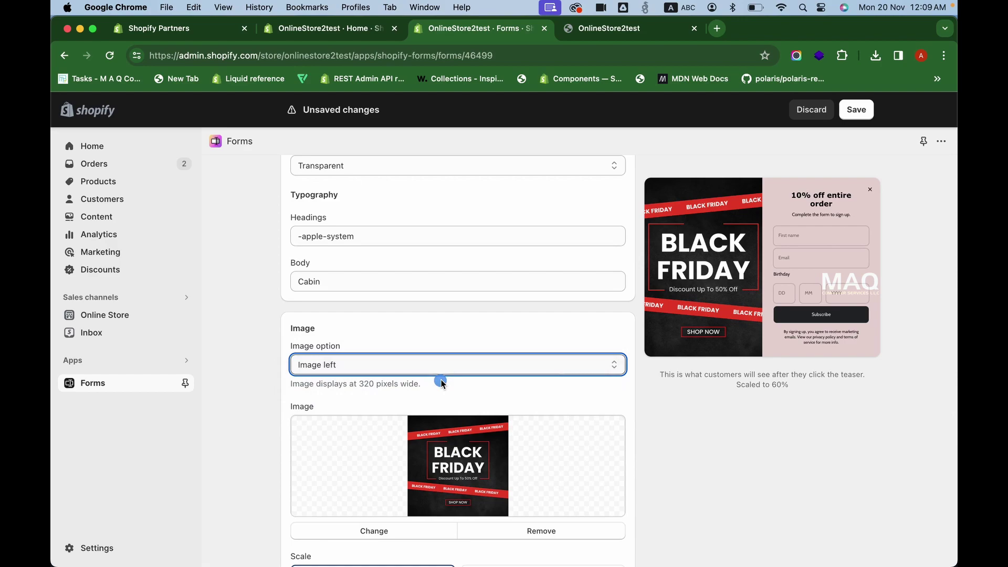
pyautogui.click(509, 366)
pyautogui.click(508, 380)
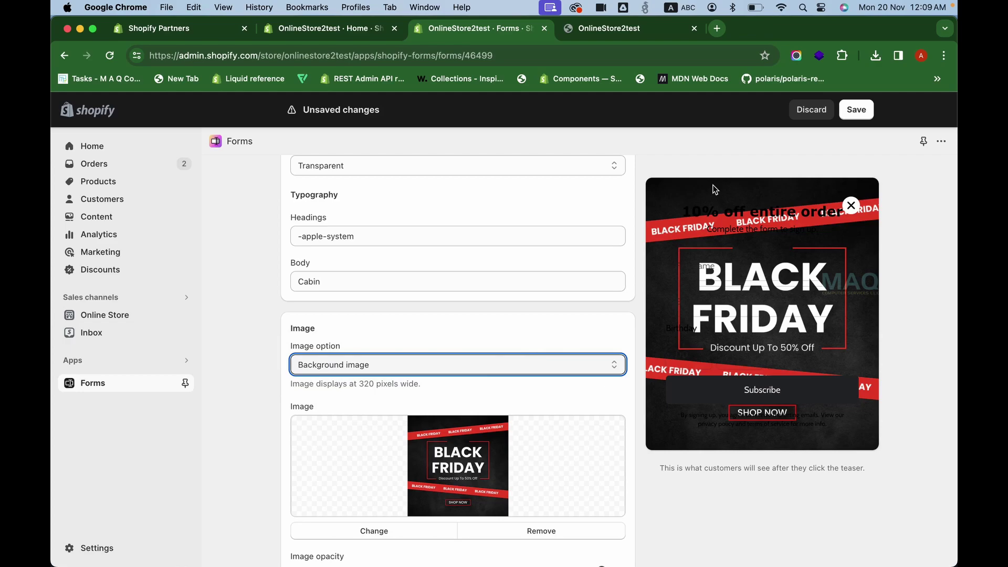
pyautogui.click(475, 362)
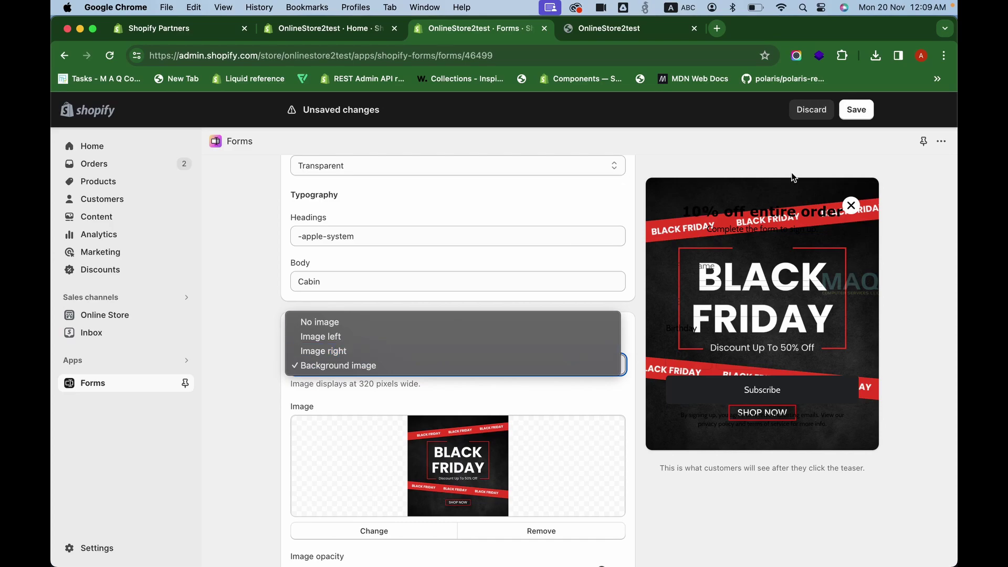
pyautogui.click(544, 346)
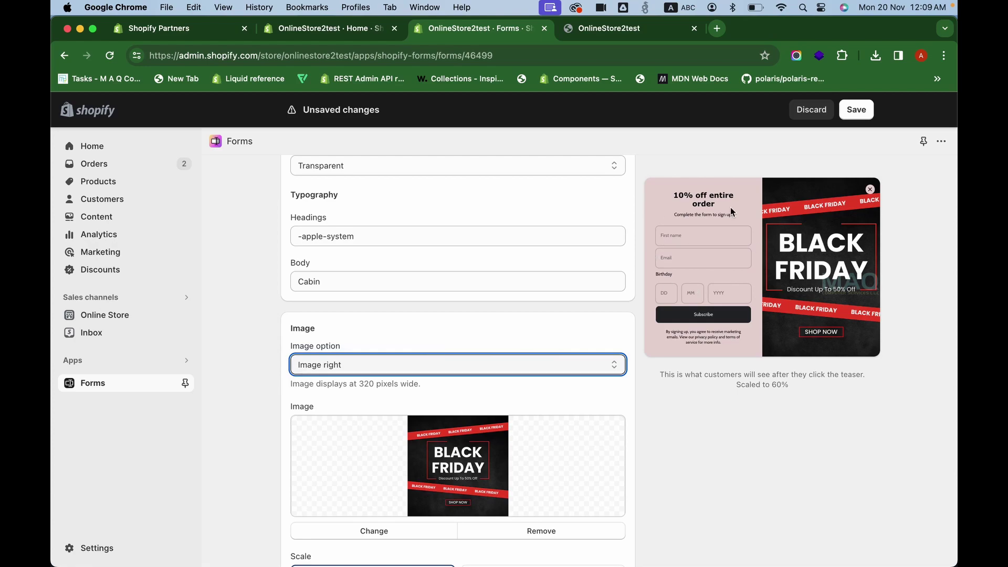
pyautogui.scroll(-5, 596, 399)
pyautogui.scroll(-3, 597, 399)
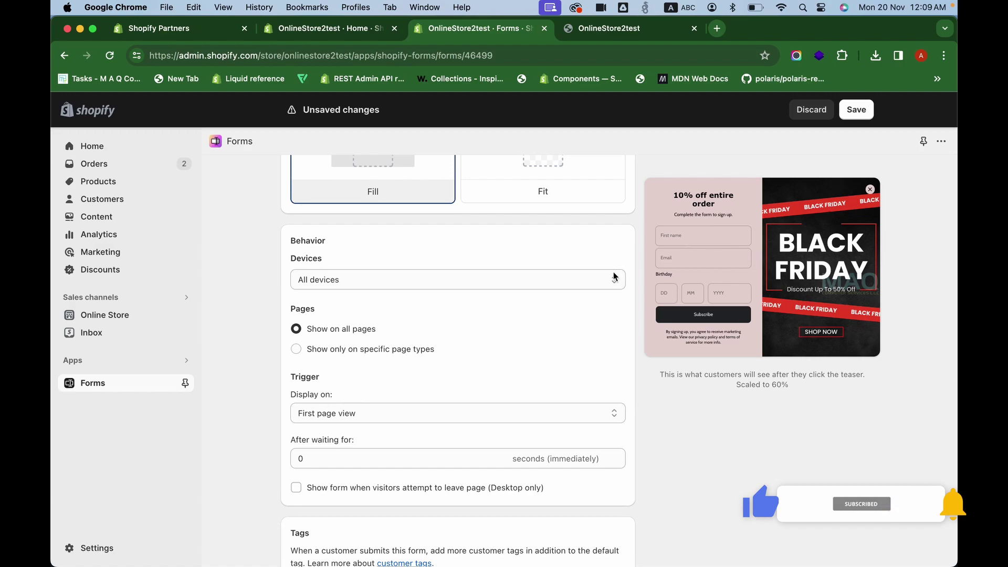
pyautogui.click(531, 286)
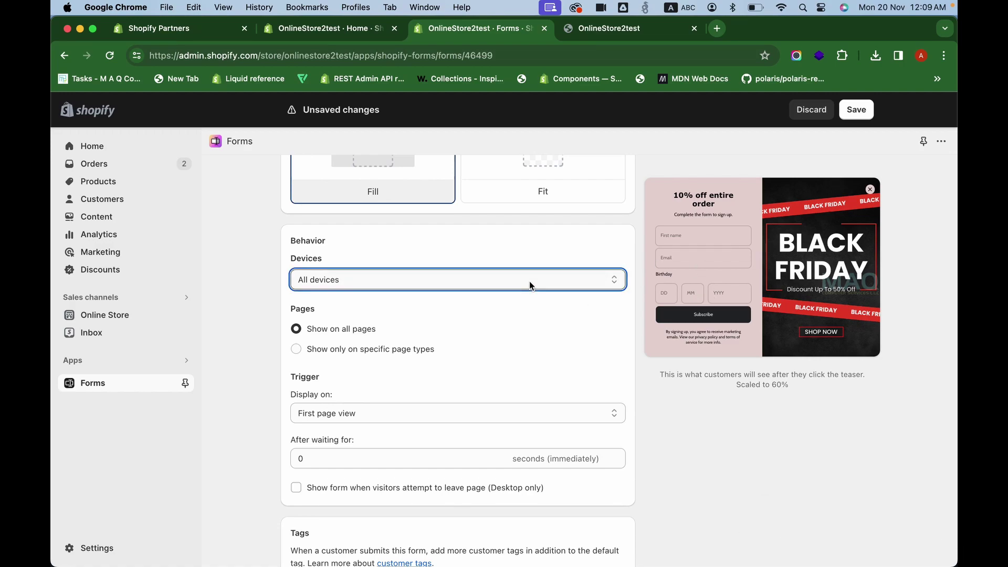
pyautogui.click(526, 296)
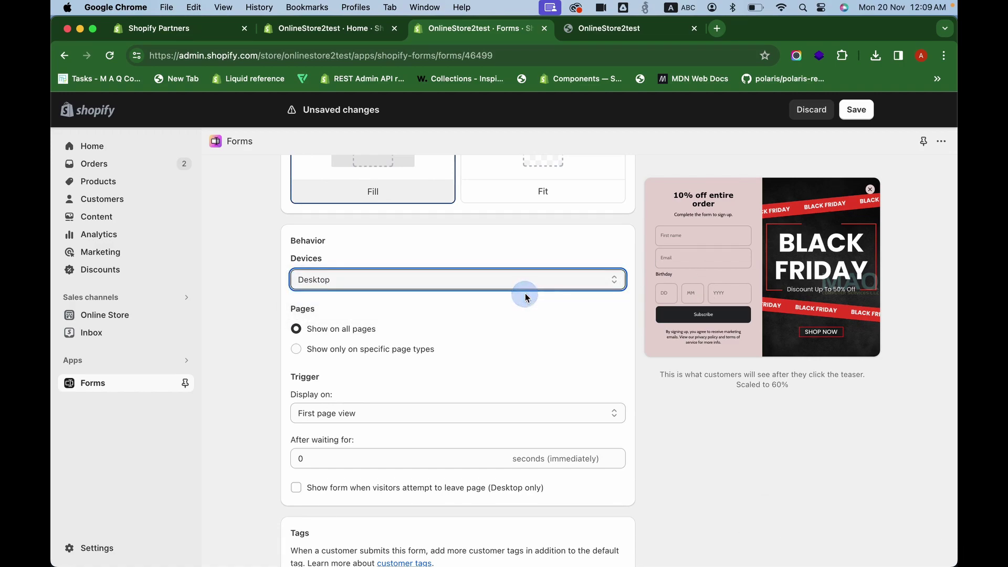
pyautogui.scroll(-1, 351, 339)
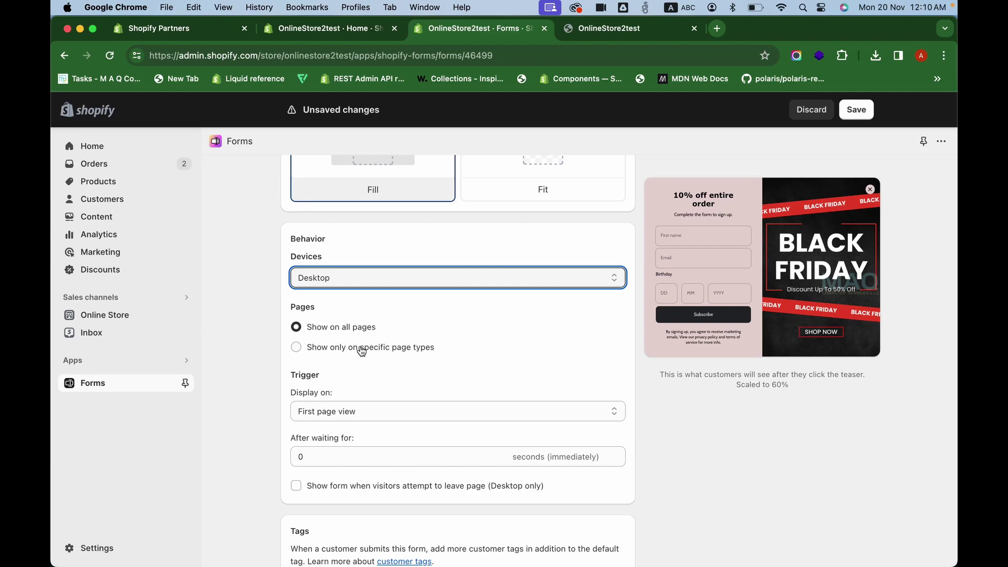
pyautogui.click(374, 281)
pyautogui.click(376, 292)
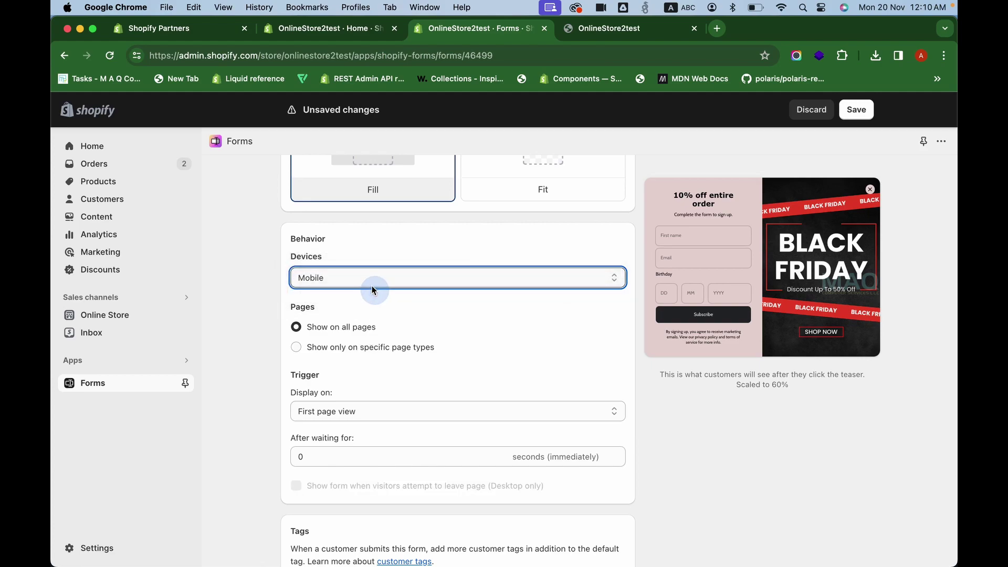
pyautogui.click(393, 278)
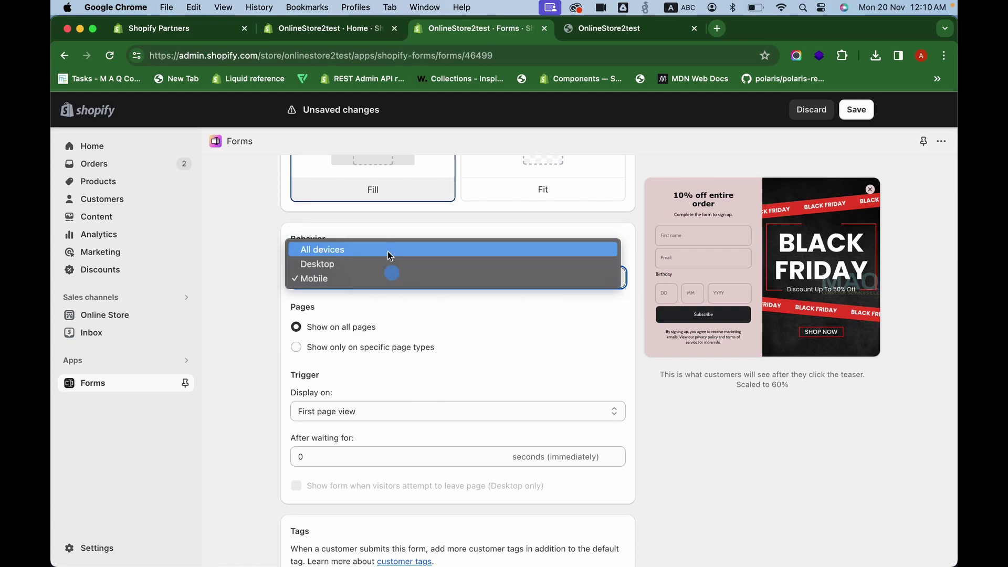
pyautogui.click(387, 251)
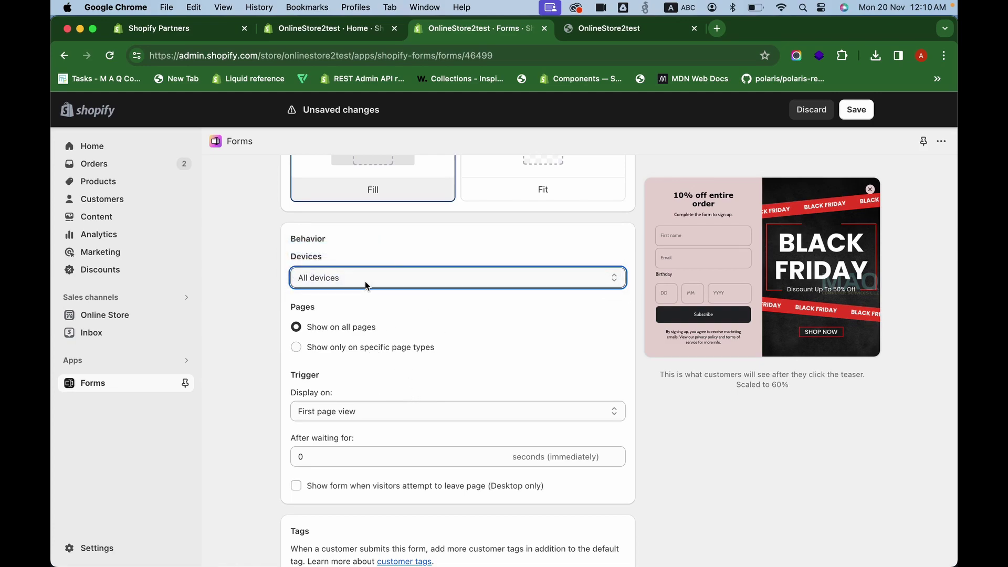
pyautogui.scroll(-3, 373, 425)
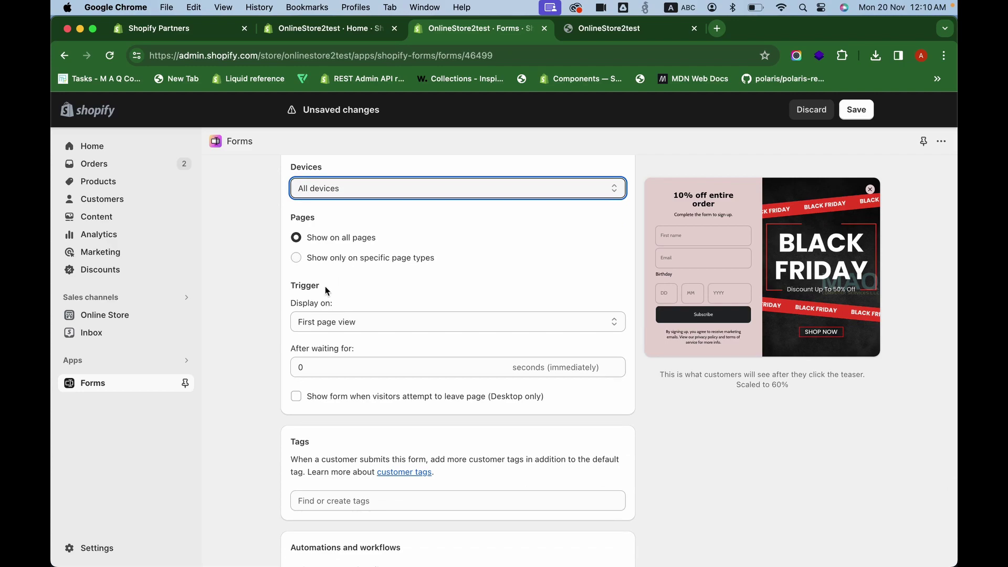
# Keep the First page view trigger and change the wait from 0 to 2 seconds.
pyautogui.moveTo(312, 285); pyautogui.dragTo(313, 289)
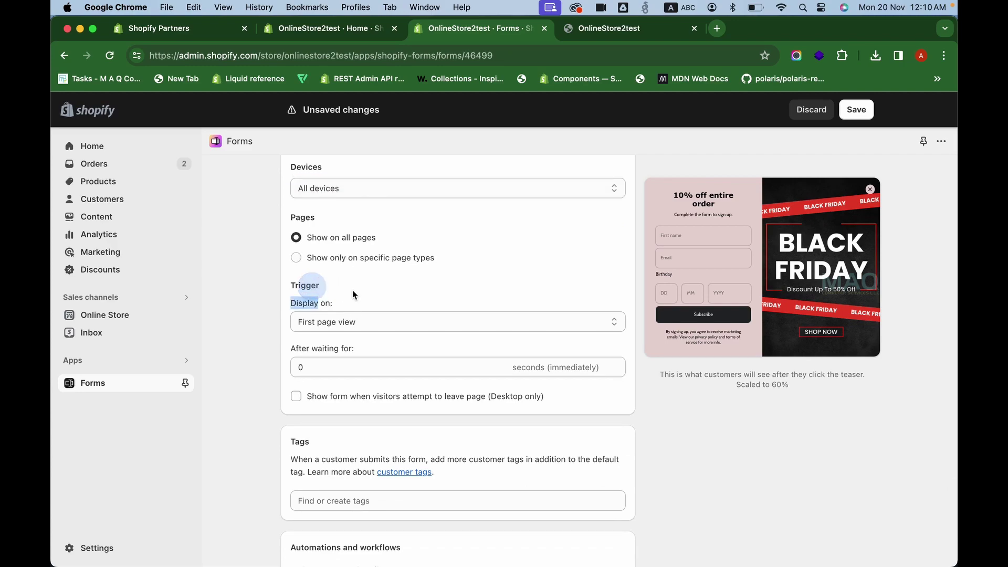
pyautogui.click(356, 325)
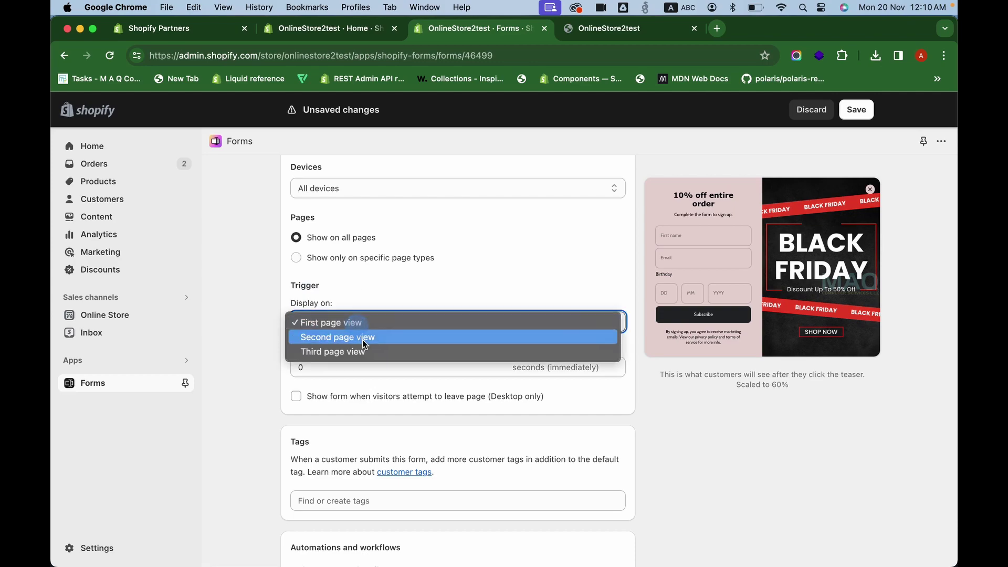
pyautogui.click(372, 295)
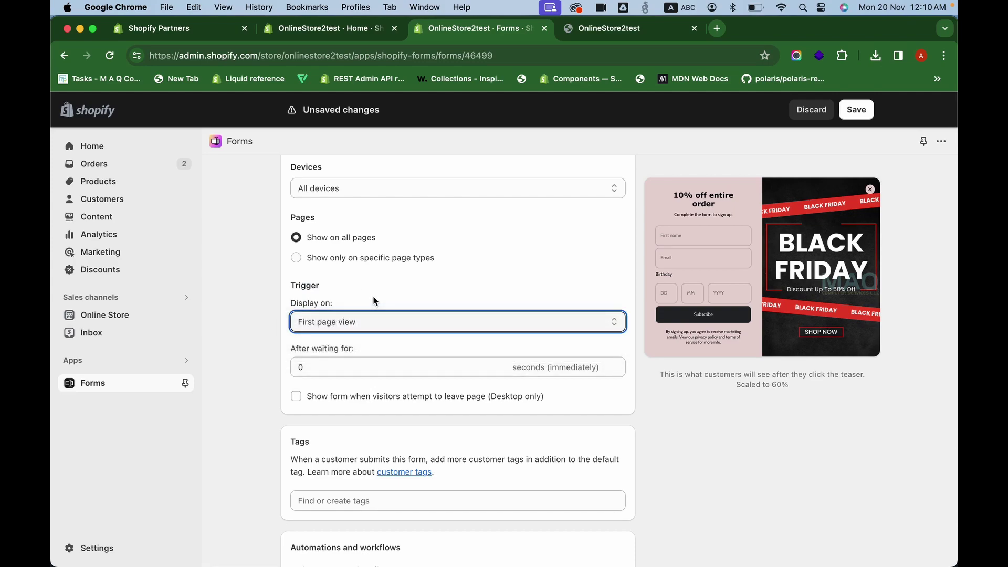
pyautogui.click(362, 368)
pyautogui.click(356, 366)
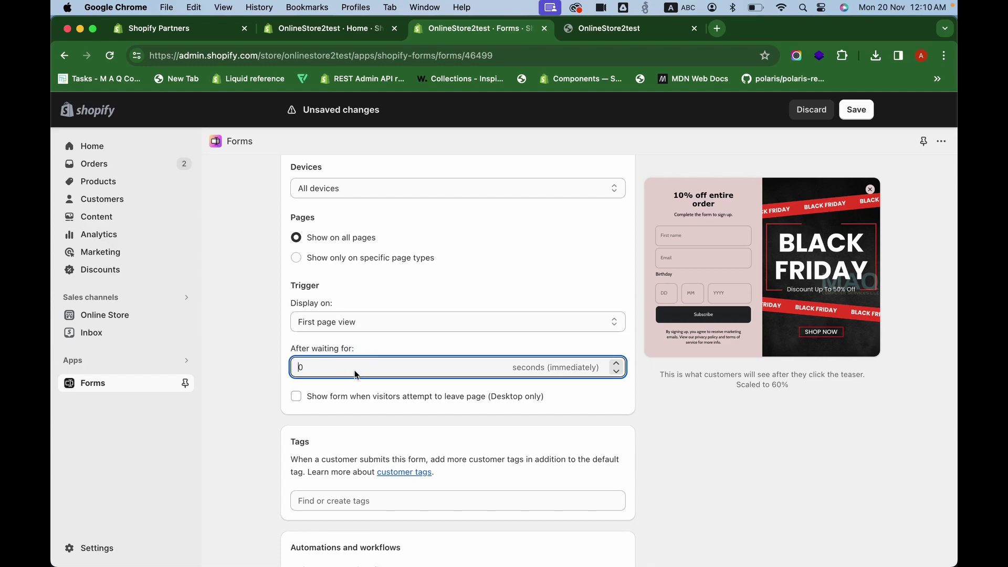
pyautogui.click(355, 374)
pyautogui.press('BackSpace')
pyautogui.write('2')
pyautogui.click(440, 342)
pyautogui.click(440, 343)
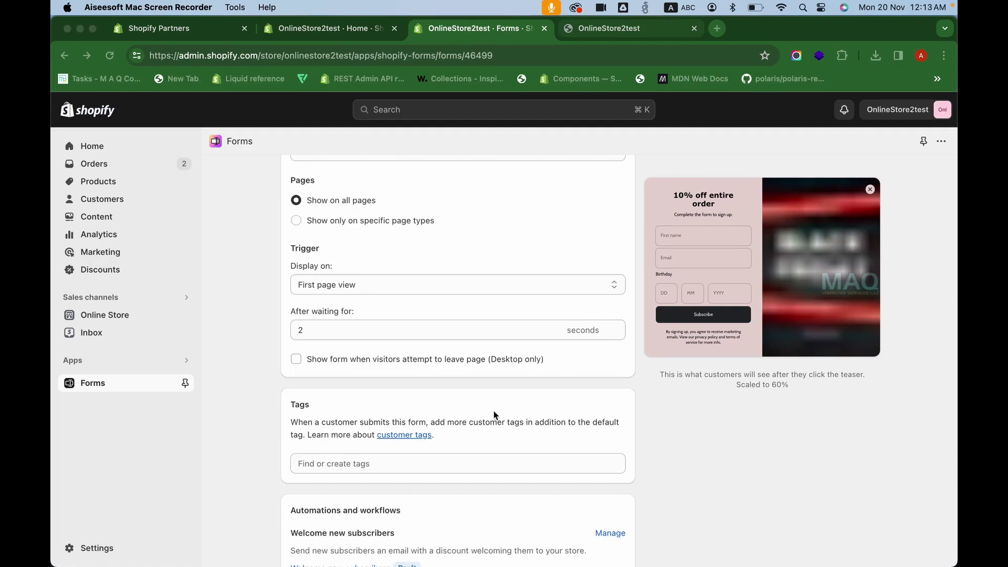
pyautogui.scroll(-2, 363, 414)
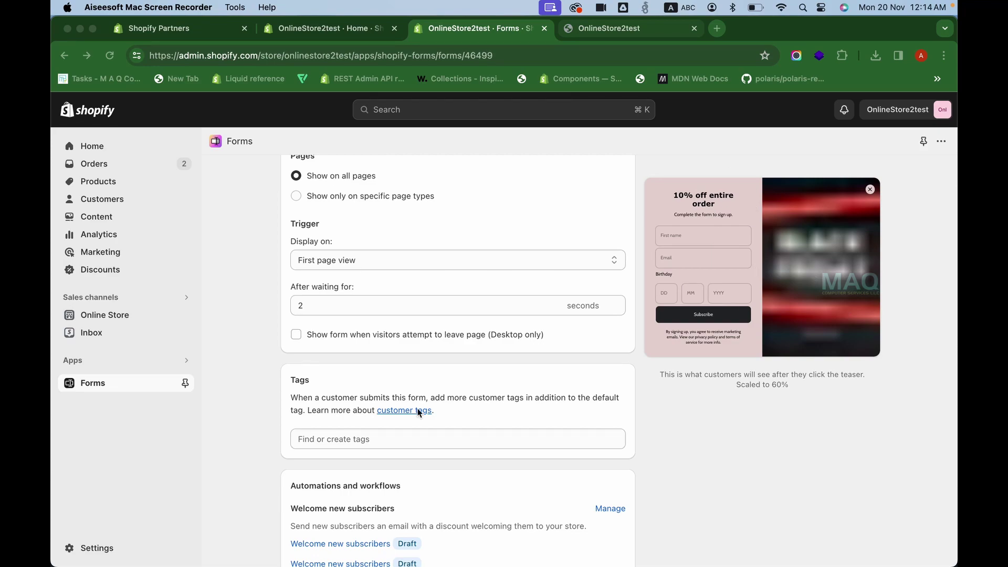
pyautogui.scroll(-5, 404, 442)
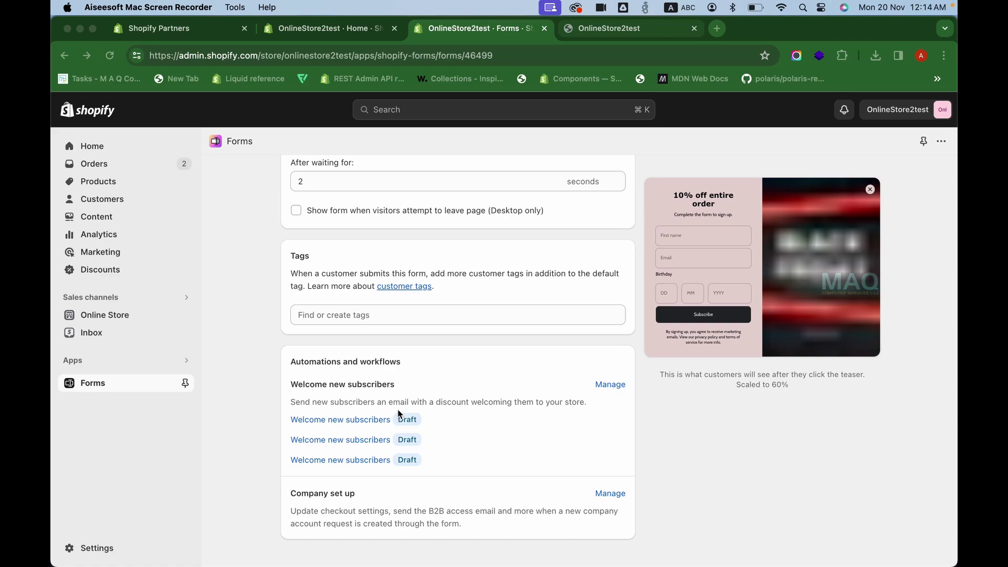
pyautogui.scroll(15, 398, 415)
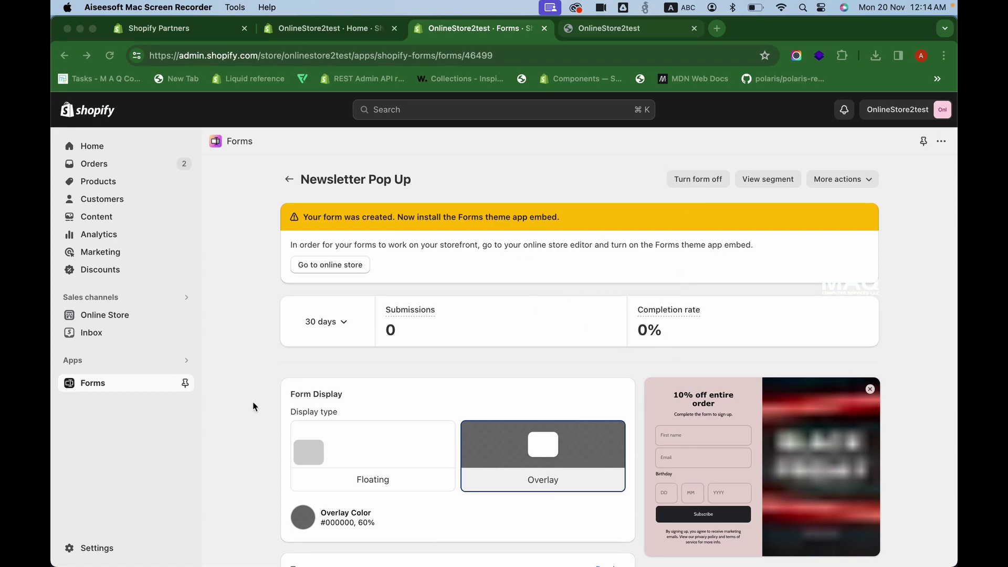
# Enable and save the Forms app embed in the theme editor, then view the live store.
pyautogui.click(118, 316)
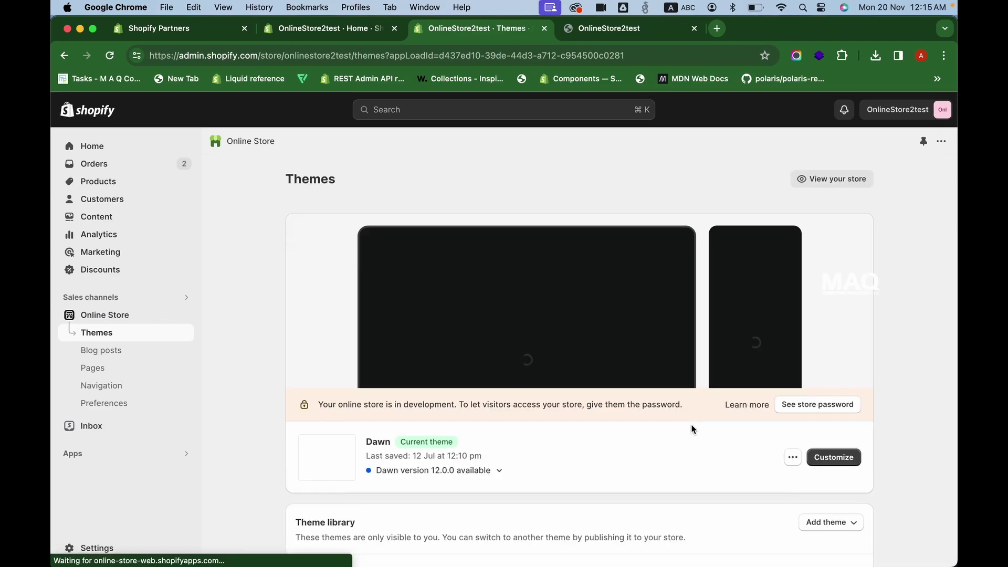
pyautogui.click(833, 457)
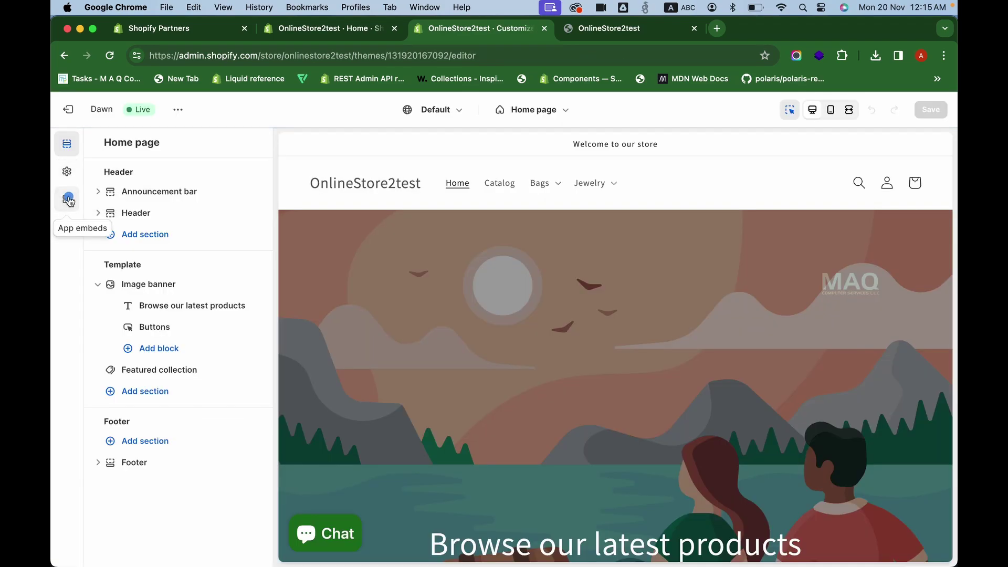
pyautogui.click(67, 199)
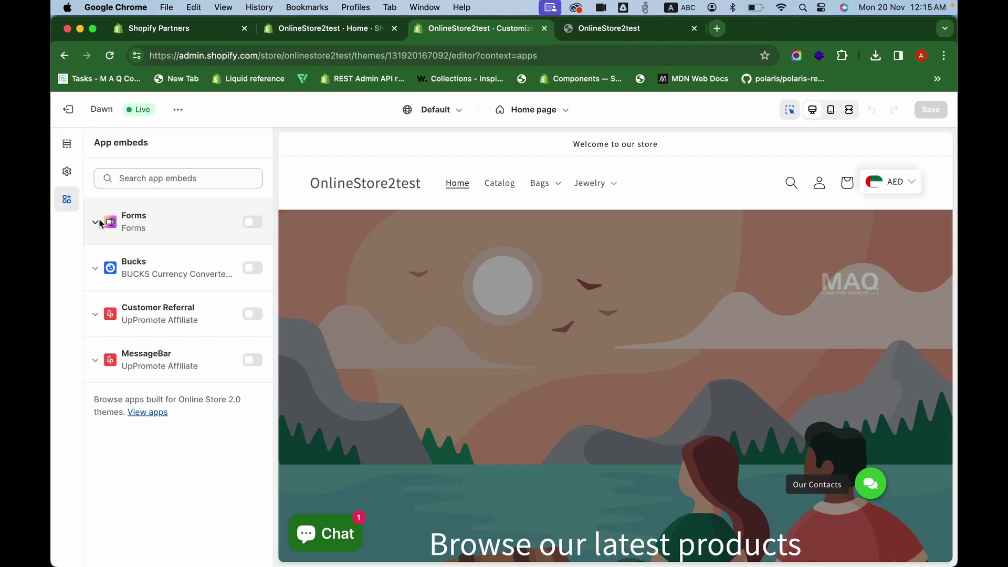
pyautogui.click(253, 223)
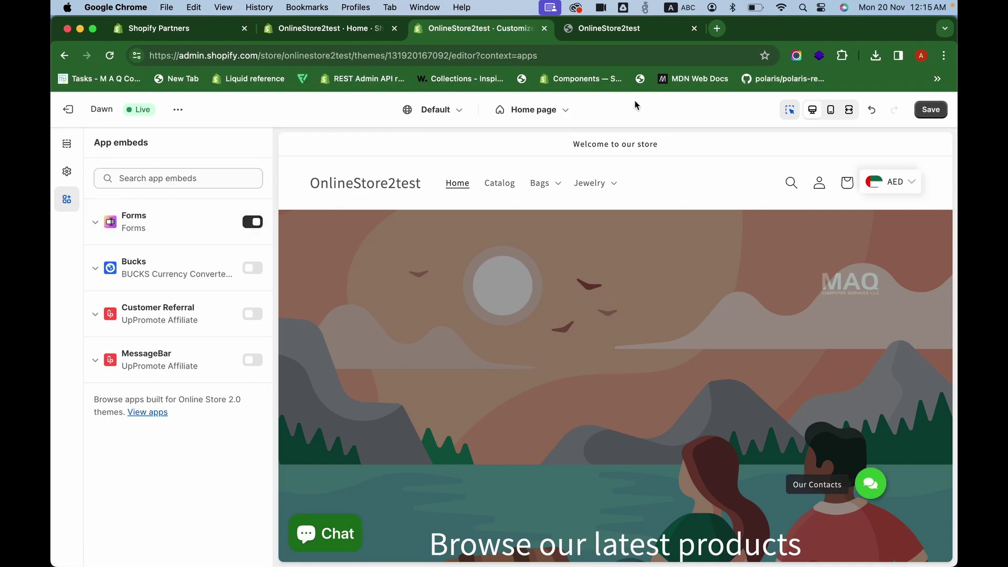
pyautogui.click(932, 110)
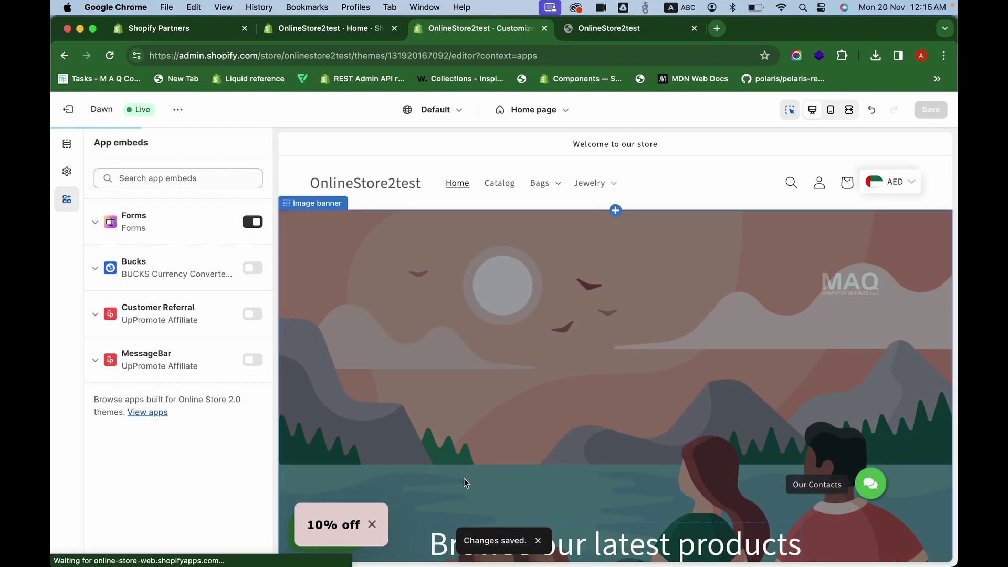
pyautogui.click(178, 109)
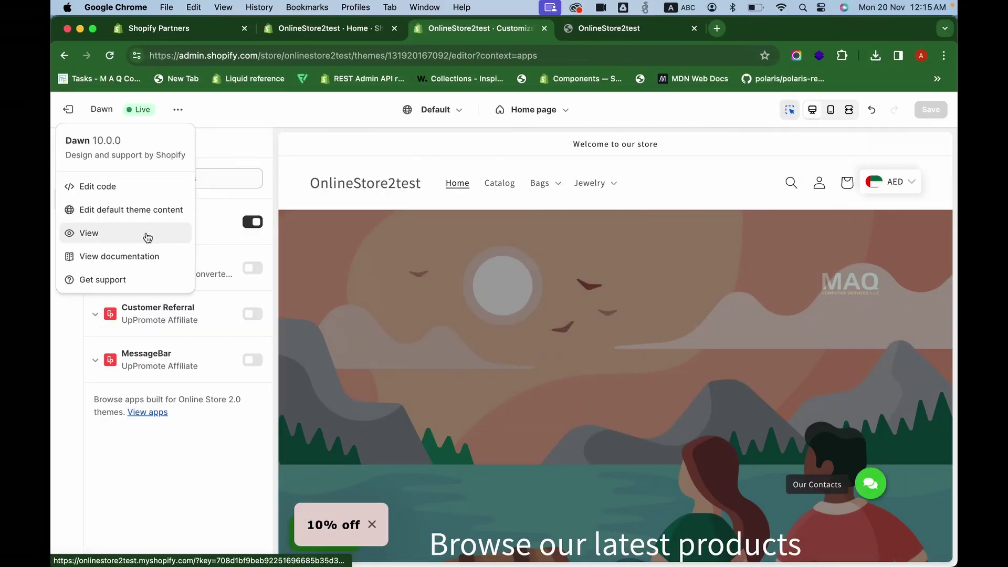
pyautogui.click(147, 233)
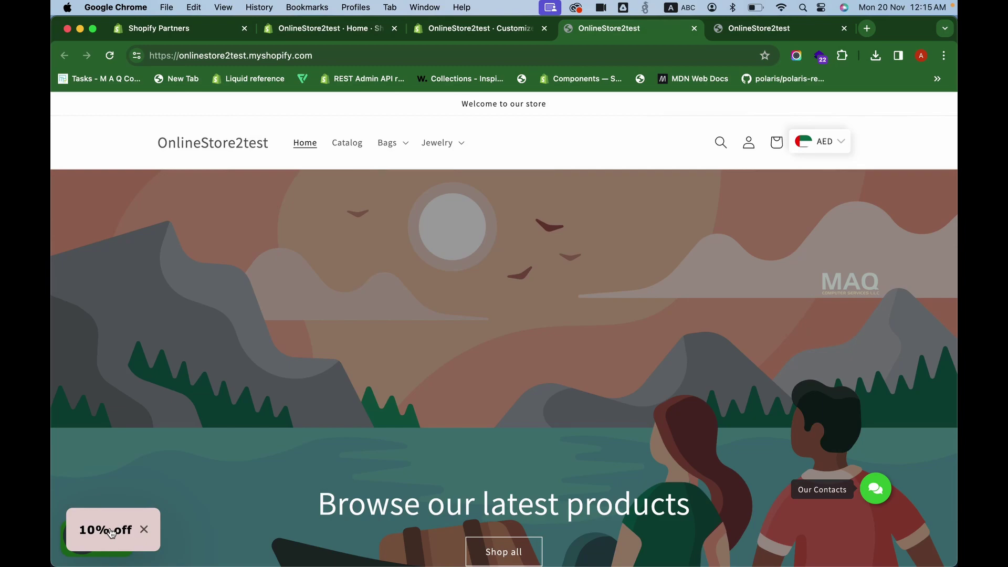
# Return to the admin and reopen the Newsletter Pop Up form in the Forms app.
pyautogui.click(343, 33)
pyautogui.click(135, 360)
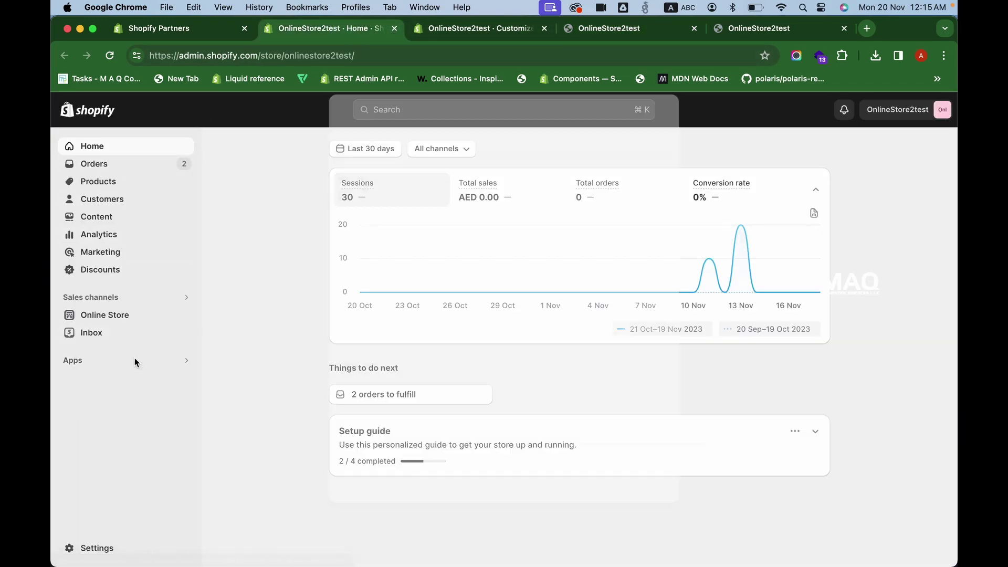
pyautogui.click(398, 158)
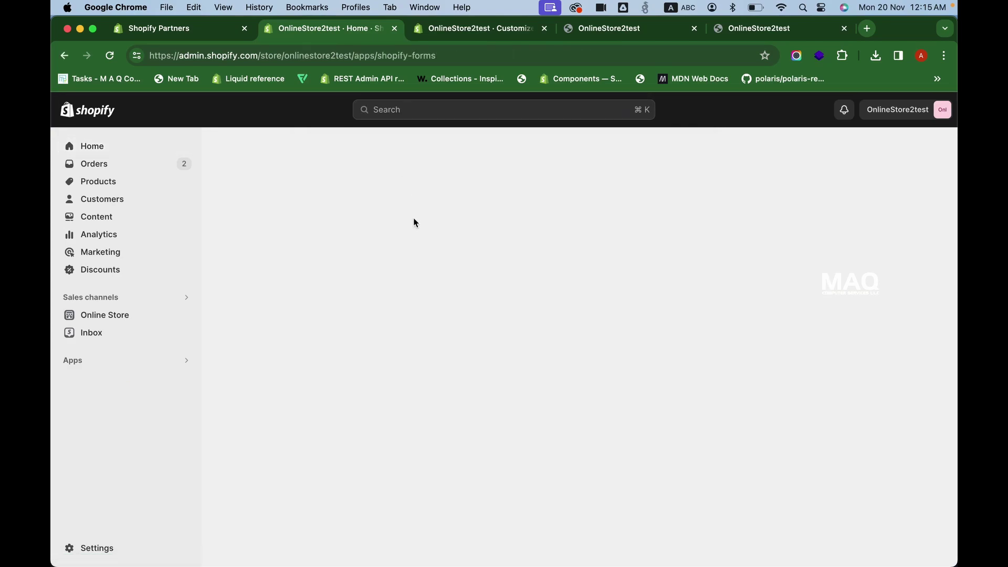
pyautogui.doubleClick(318, 243)
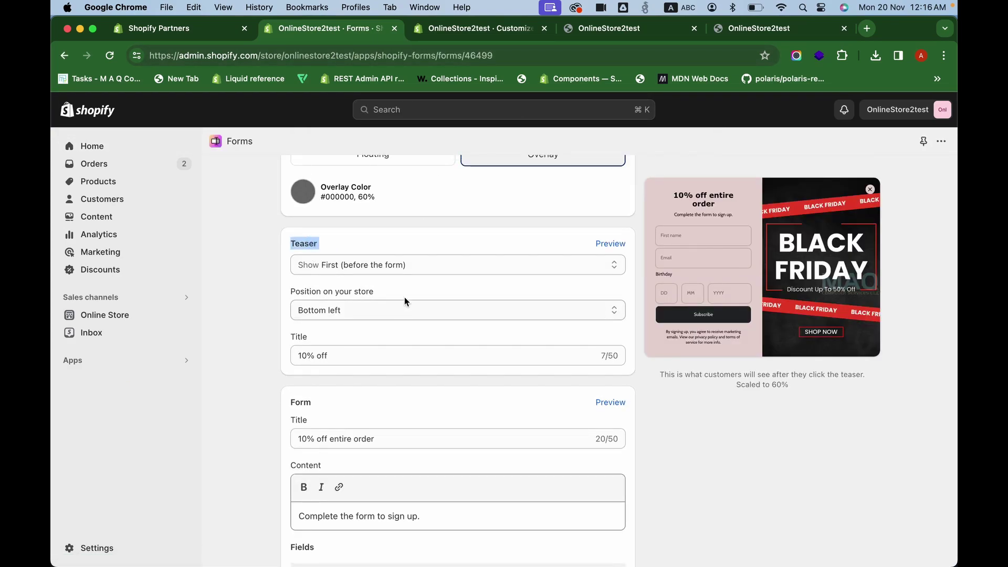
# Replace the old 10% off teaser title with 'GRAB THE OFFER!'.
pyautogui.doubleClick(405, 353)
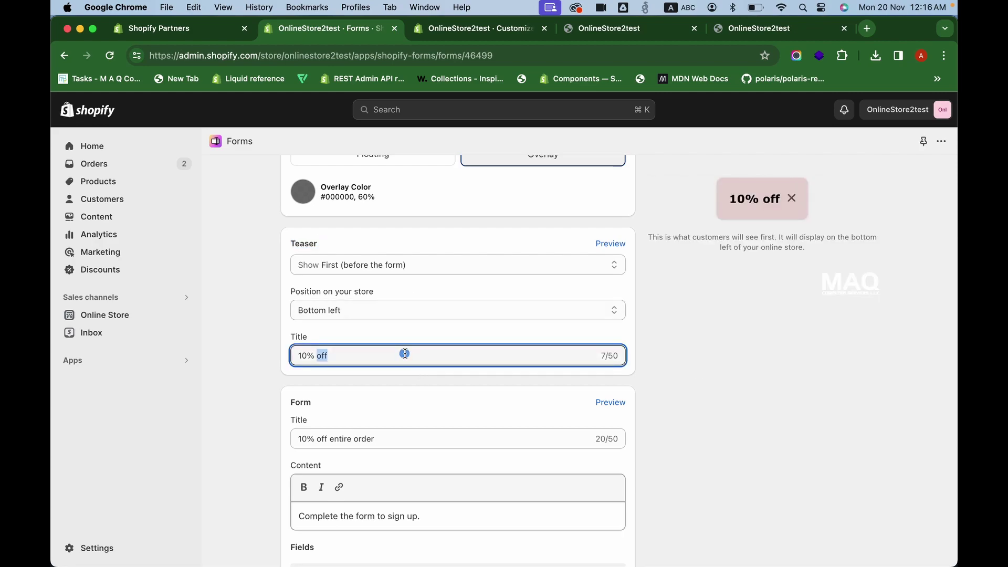
pyautogui.click(405, 353)
pyautogui.press('BackSpace')
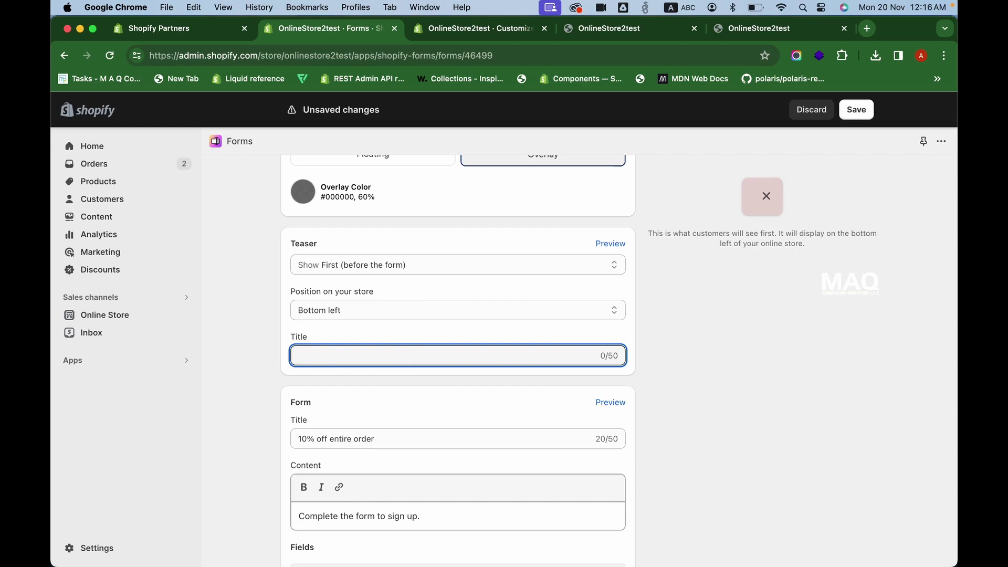
pyautogui.write('GRAB THE OFFER!')
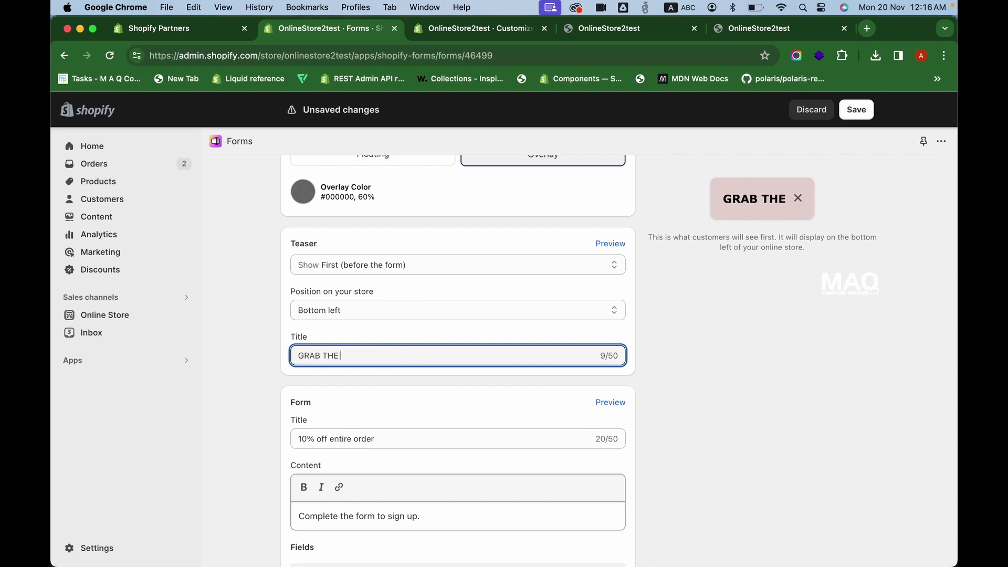
# Save the form and reload the storefront to show the new teaser.
pyautogui.click(851, 111)
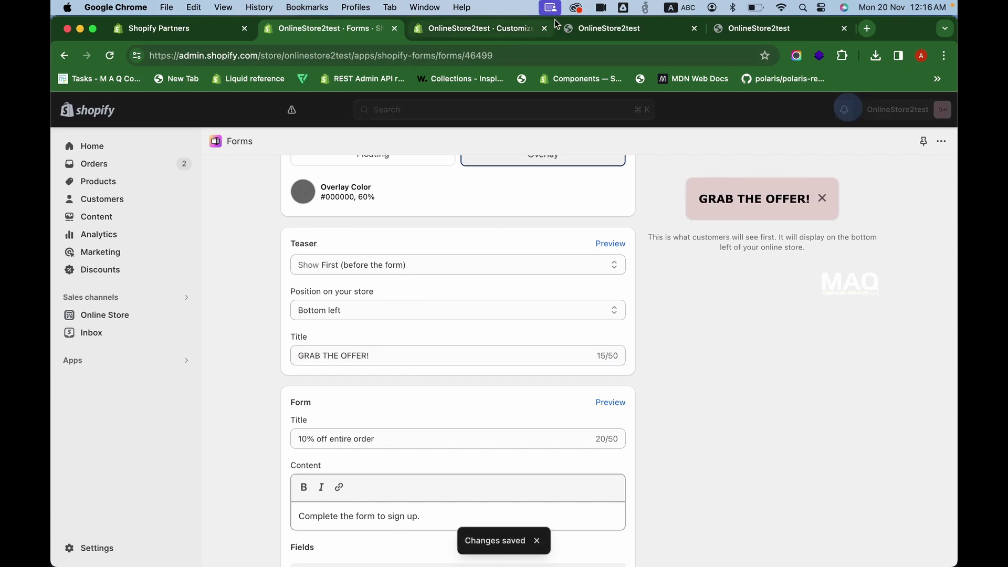
pyautogui.click(575, 31)
pyautogui.press('super+r')
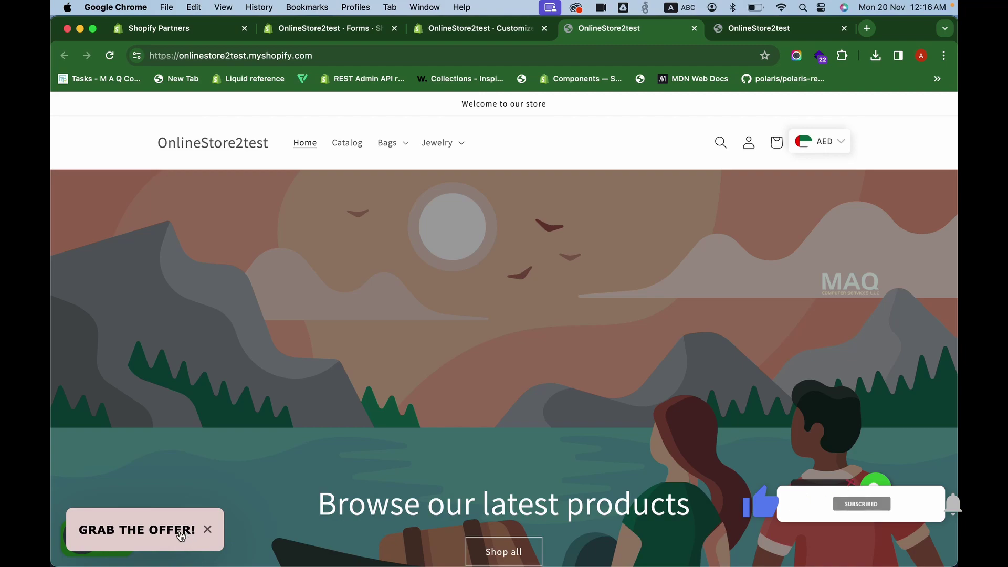
# Open the sign-up pop-up from the teaser and enter a first name, e-mail and birthday.
pyautogui.click(179, 534)
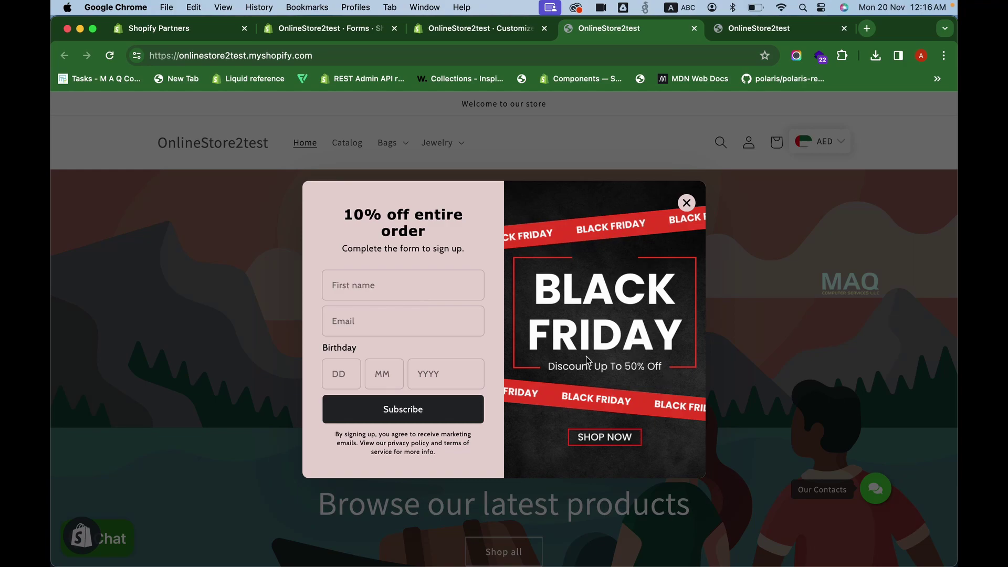
pyautogui.click(426, 279)
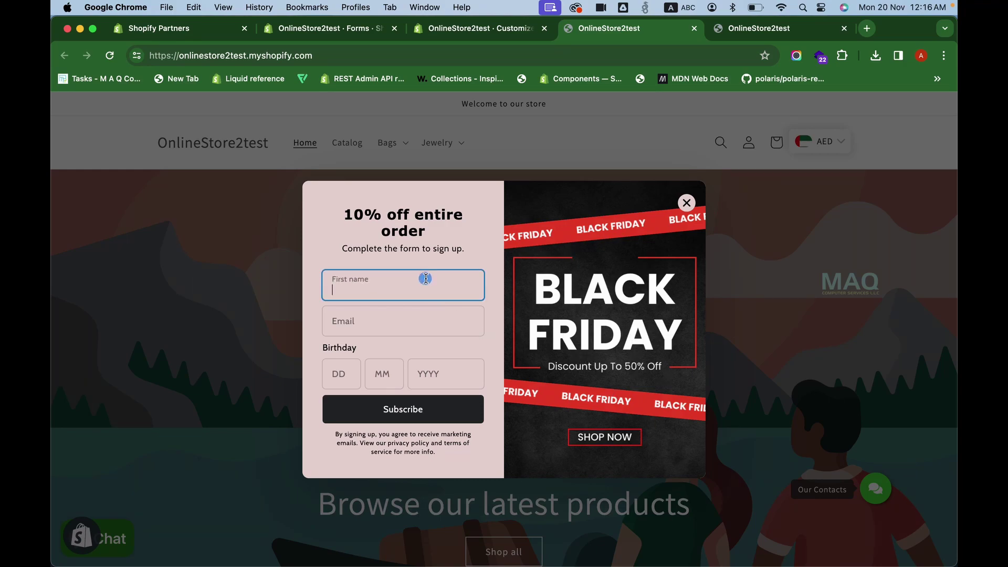
pyautogui.write('Alisha')
pyautogui.click(410, 321)
pyautogui.click(421, 347)
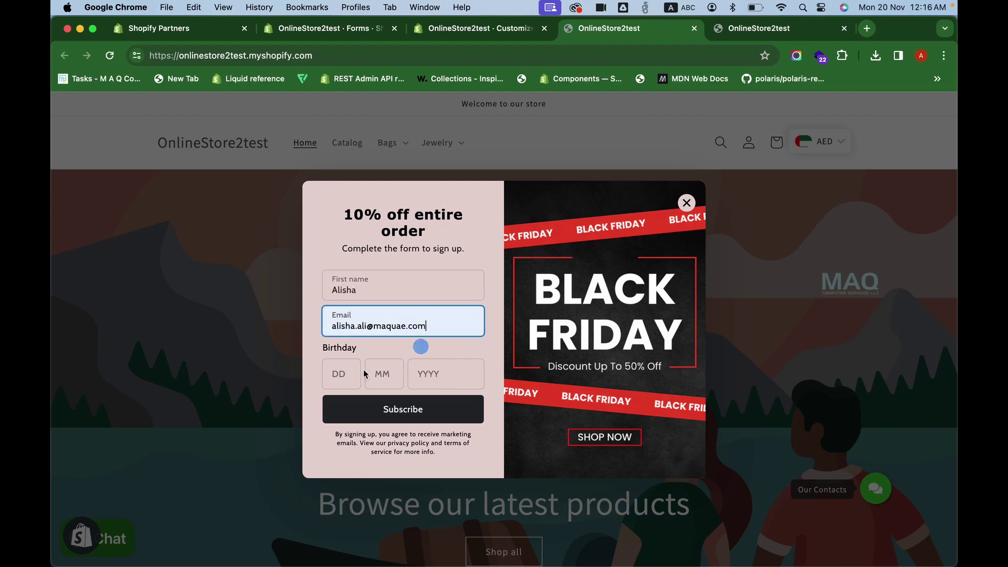
pyautogui.click(340, 374)
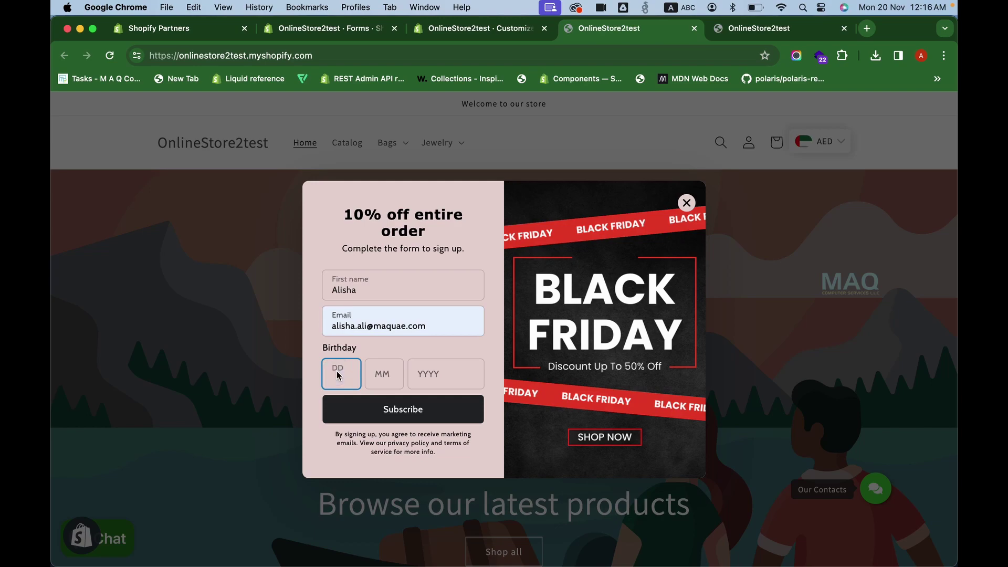
pyautogui.write('28')
pyautogui.write('12')
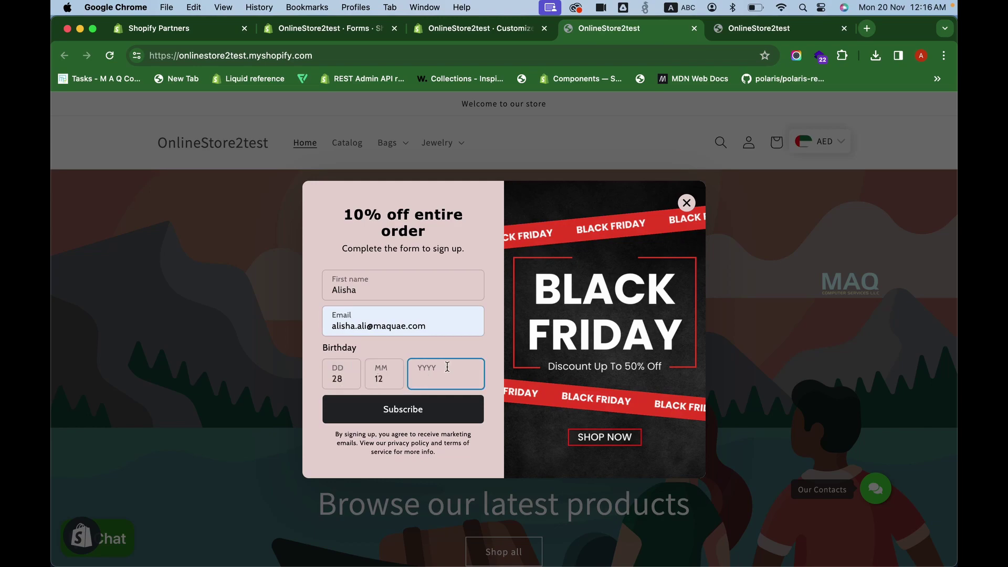
pyautogui.write('1989')
# Subscribe, copy the returned WELCOME10 discount code, and close the confirmation.
pyautogui.click(445, 412)
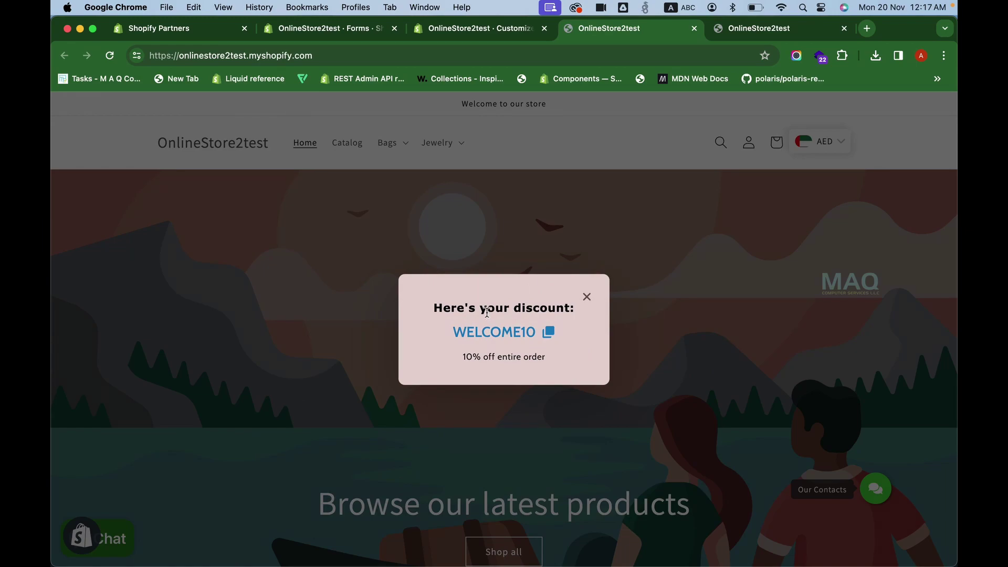
pyautogui.click(551, 333)
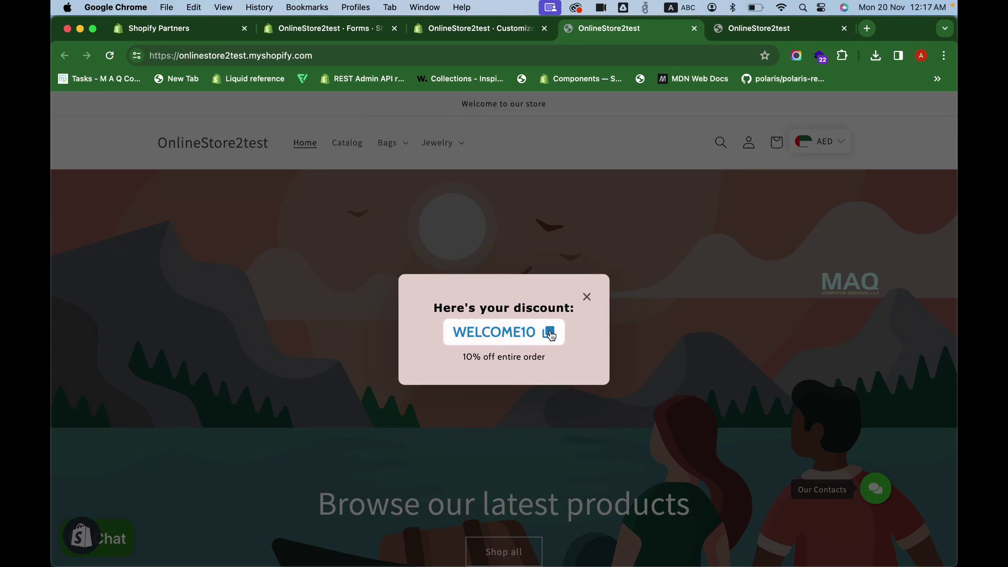
pyautogui.click(550, 333)
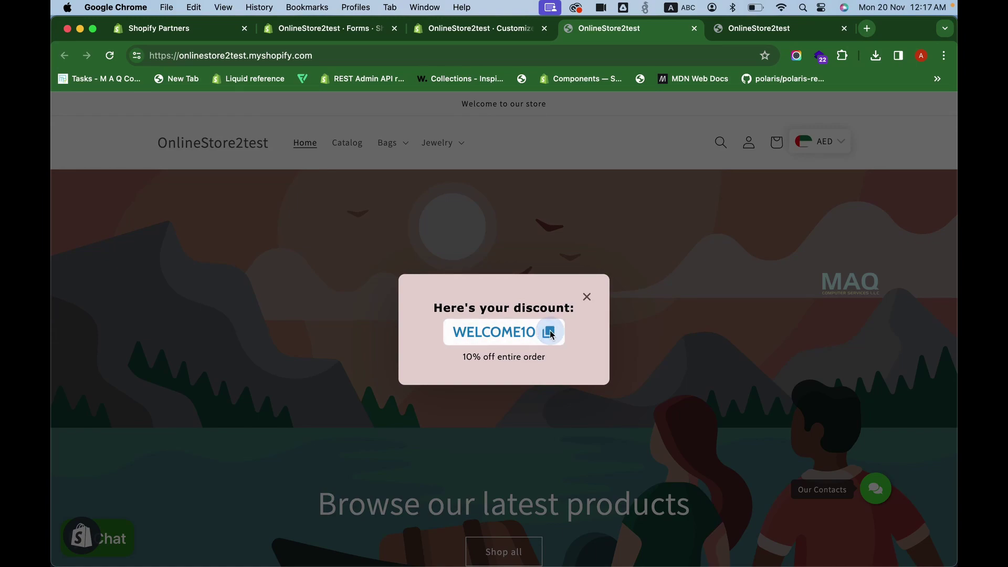
pyautogui.click(588, 300)
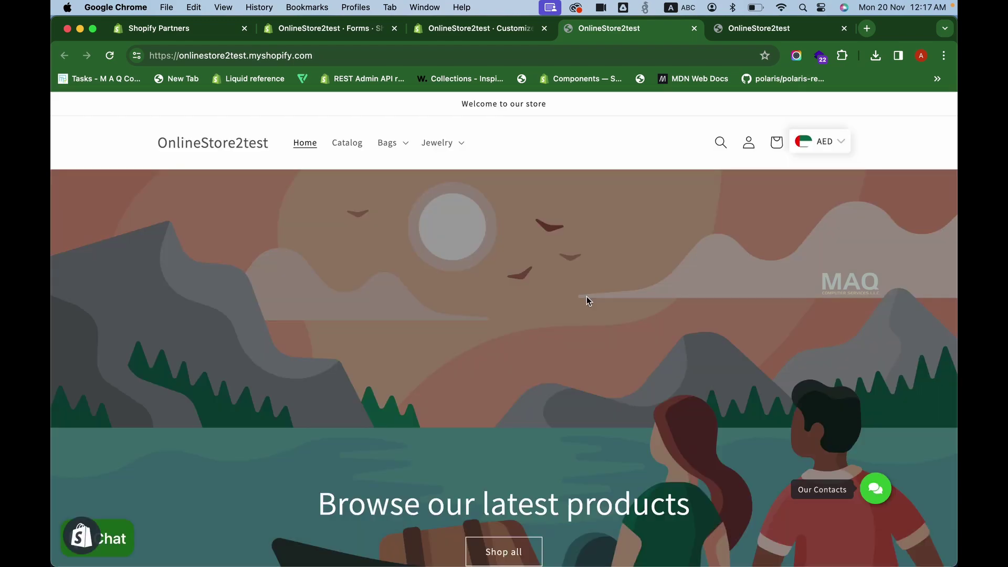
# Exit the theme editor and open the Forms app from the Apps list.
pyautogui.click(459, 30)
pyautogui.click(67, 109)
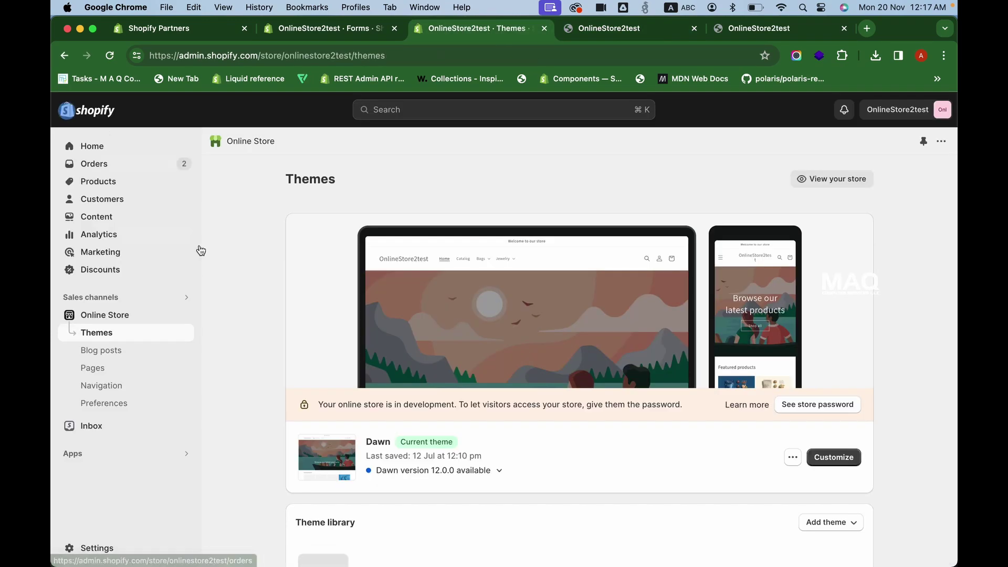
pyautogui.click(131, 453)
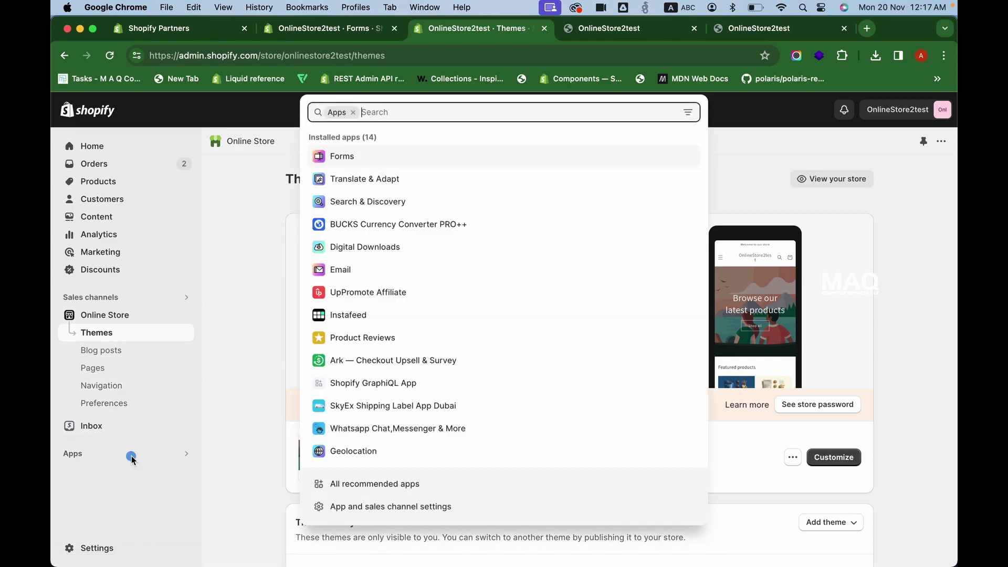
pyautogui.click(389, 158)
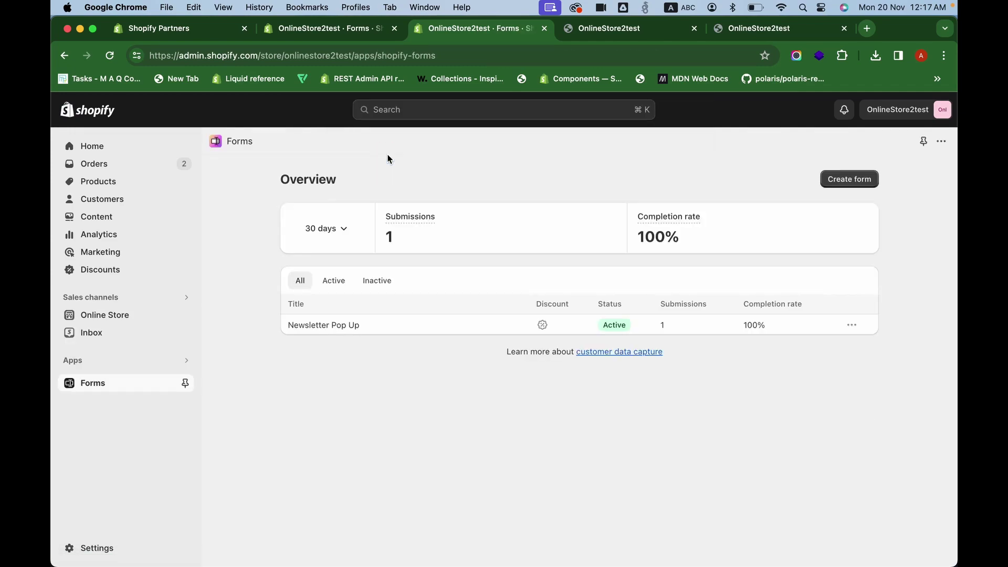